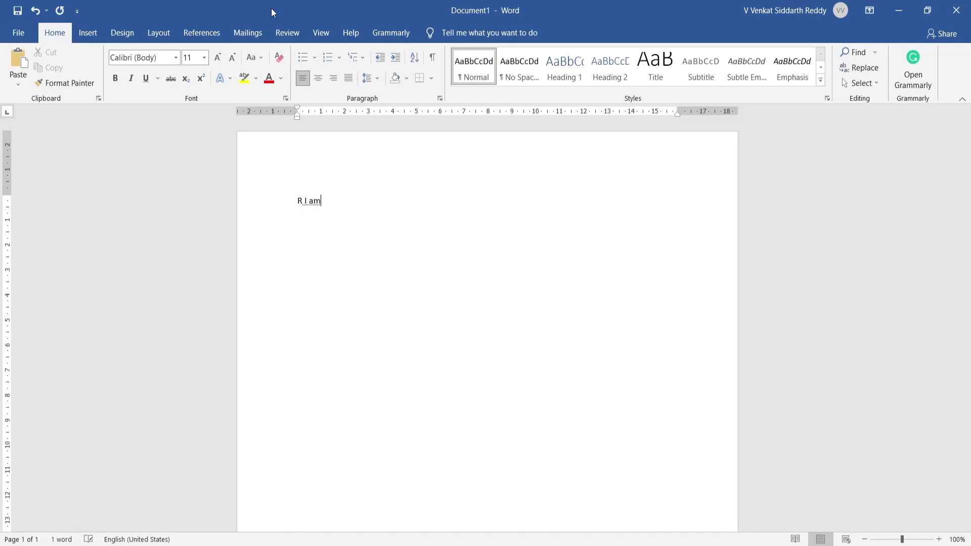
Add ' in here too hey' after 'R I am' in the Word document
{"action": "type", "text": "in here too hey"}
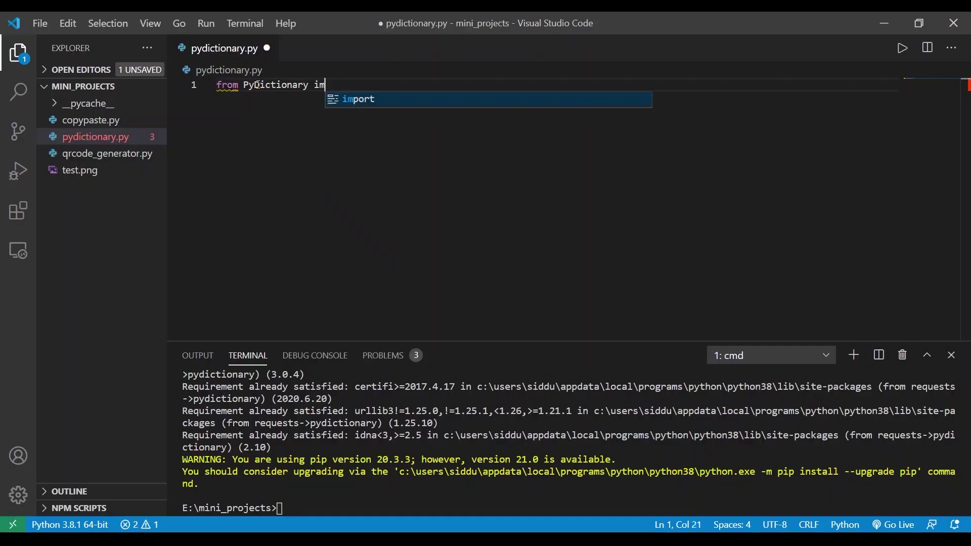
Write the PyDictionary import and dictionary=PyDictionary(), then start a line with k=dictionary(
{"action": "type", "text": "port PyDictionary"}
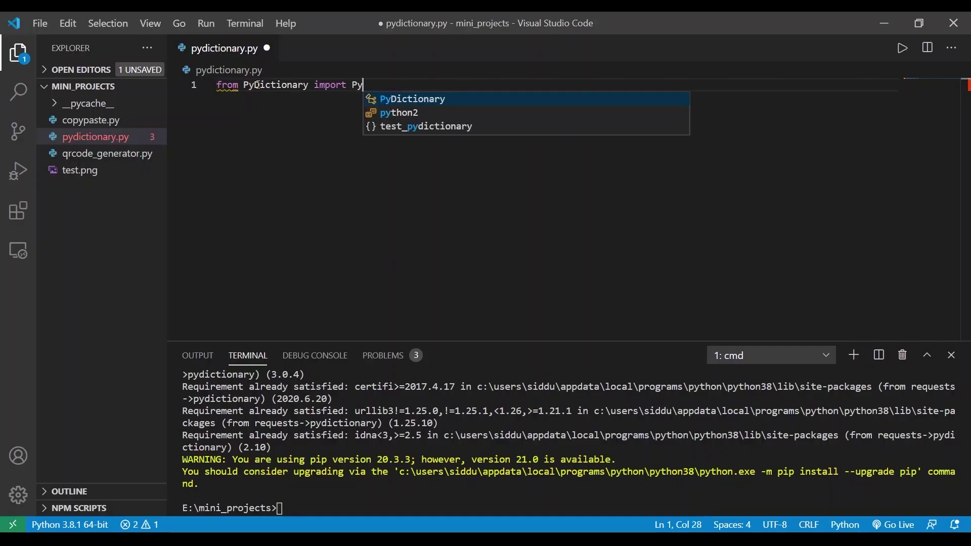
{"action": "key", "text": "Return"}
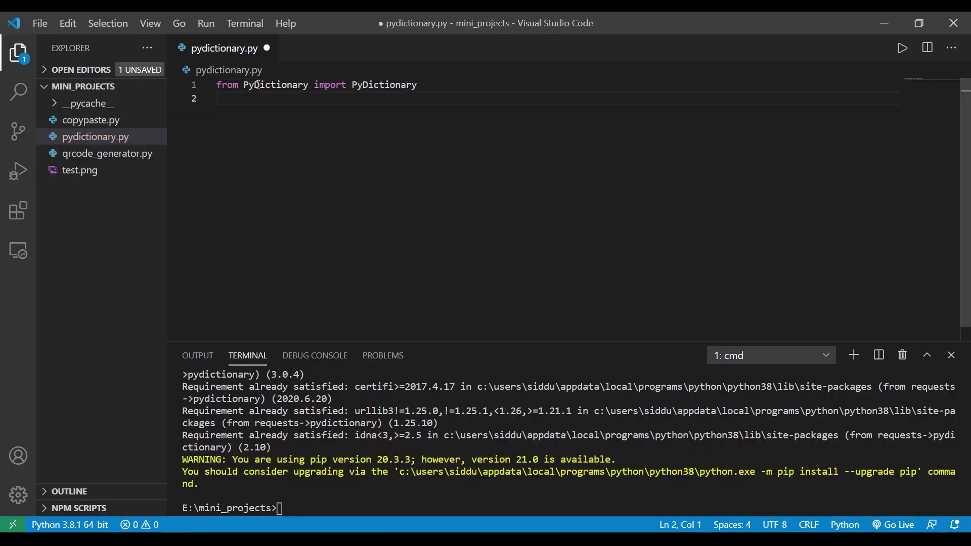
{"action": "type", "text": "dictionary=PyDictionary"}
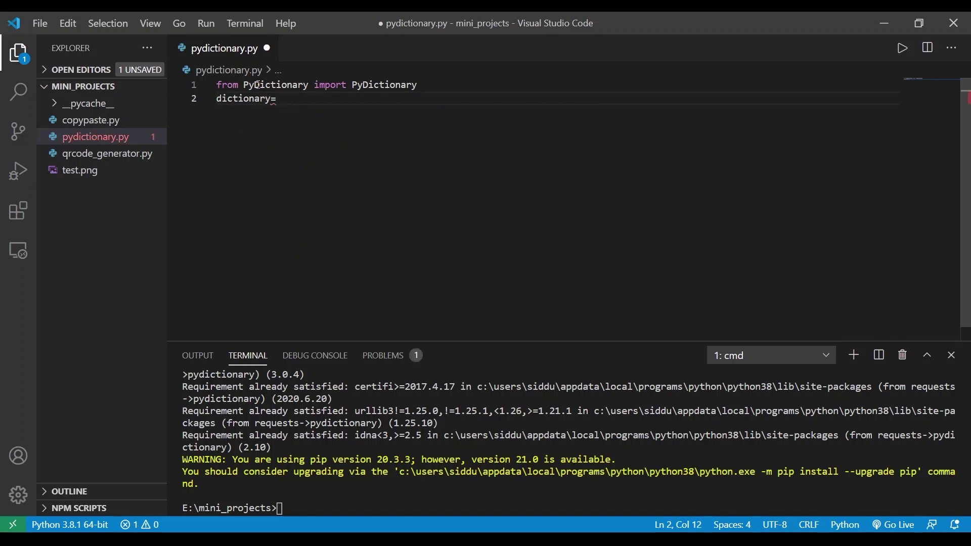
{"action": "key", "text": "Return"}
{"action": "key", "text": "Up"}
{"action": "key", "text": "End"}
{"action": "type", "text": "()"}
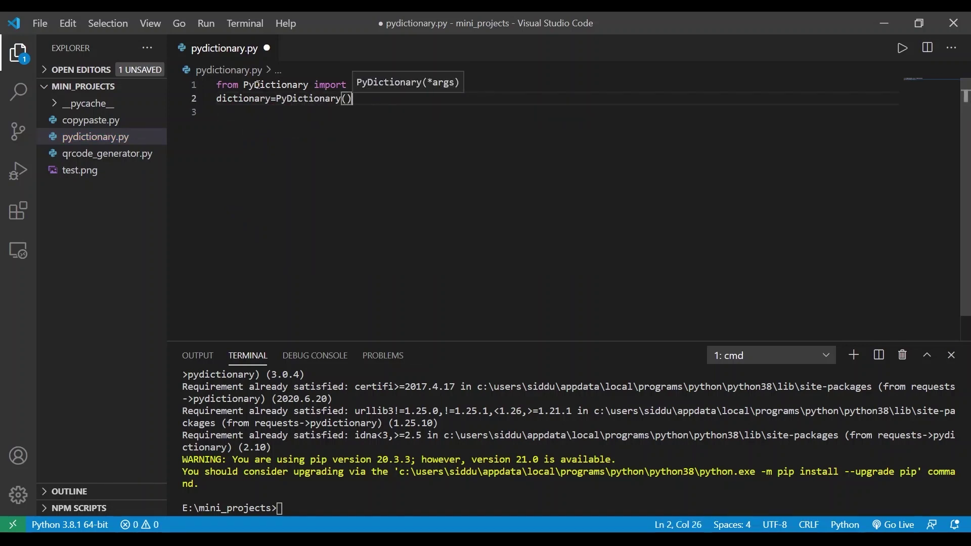
{"action": "key", "text": "Return"}
{"action": "type", "text": "k="}
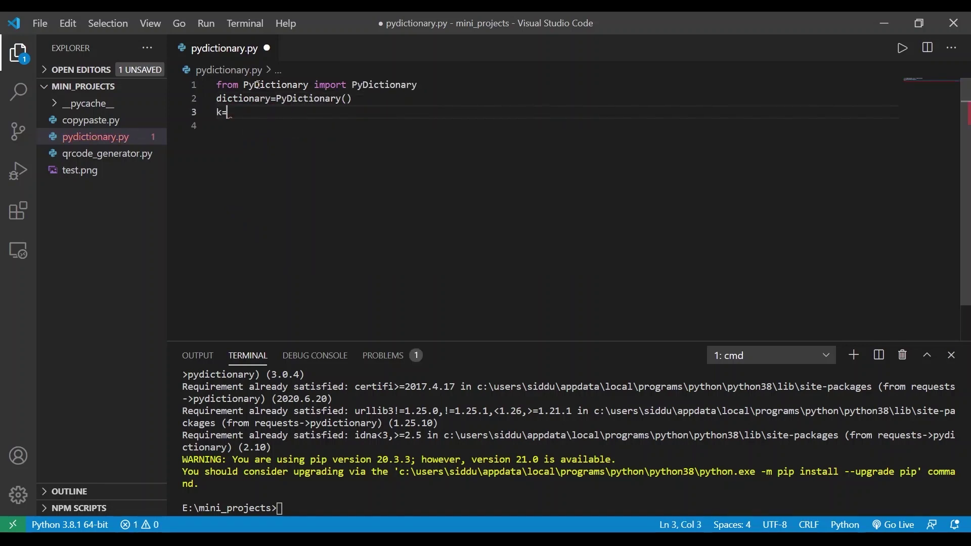
{"action": "type", "text": "dictionary("}
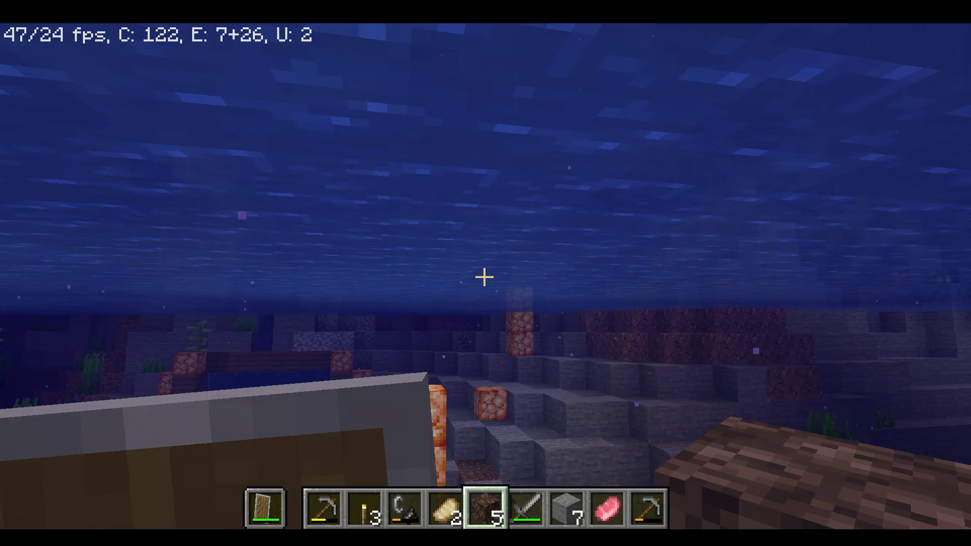
In Minecraft, swim up, walk onto the deck by the castle, then back away
{"action": "key", "text": "space"}
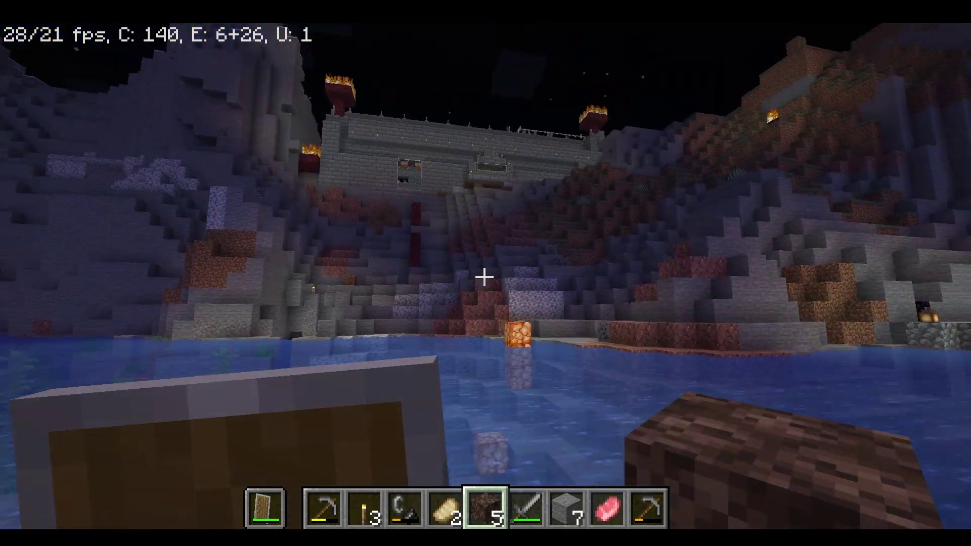
{"action": "key", "text": "w"}
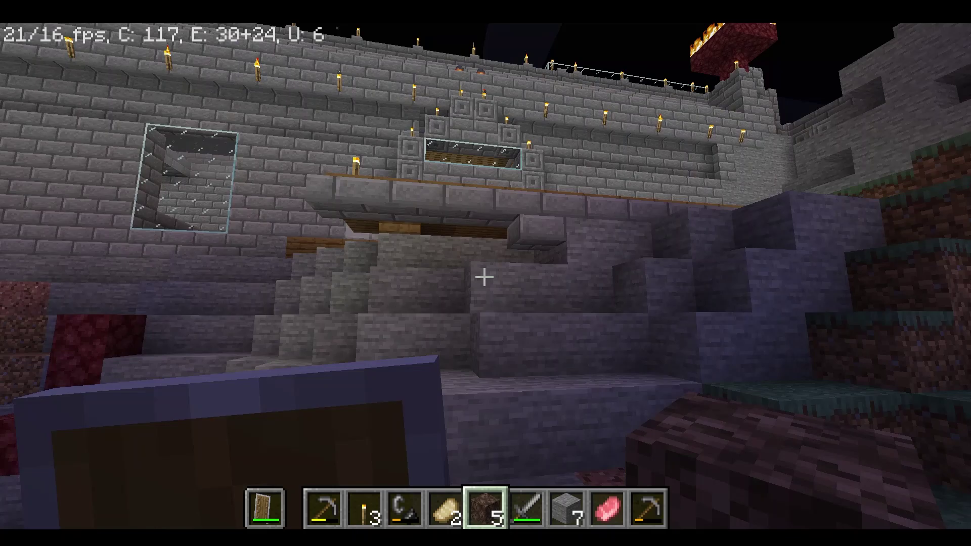
{"action": "key", "text": "space"}
{"action": "key", "text": "s"}
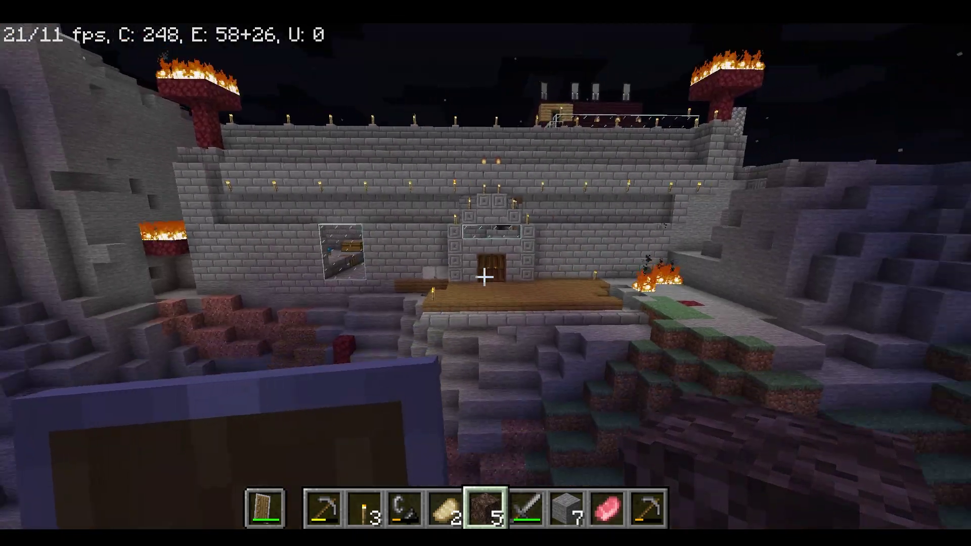
{"action": "key", "text": "s"}
{"action": "key", "text": "w"}
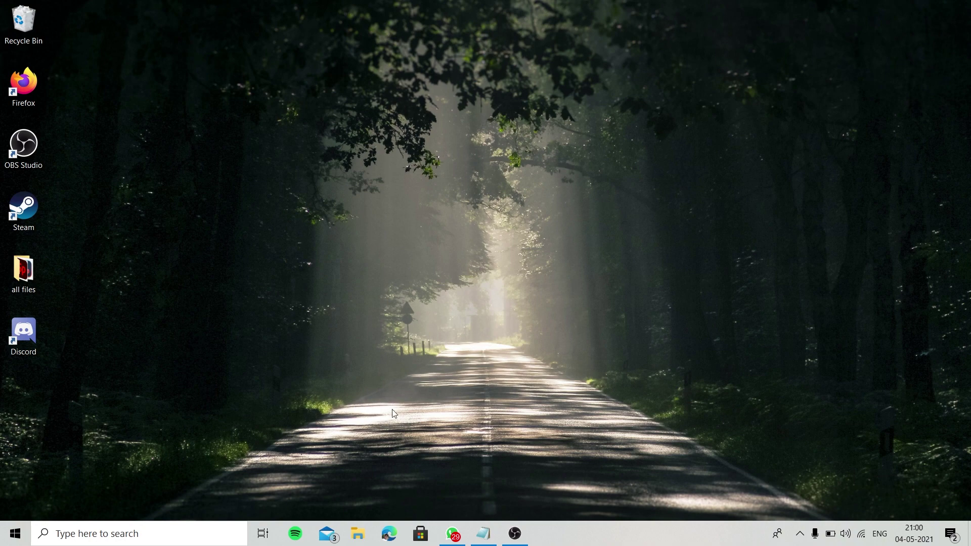
Add Desktop 2 in Task View, return to Desktop 1, and drag OBS to another desktop
{"action": "left_click", "coordinate": [262, 533]}
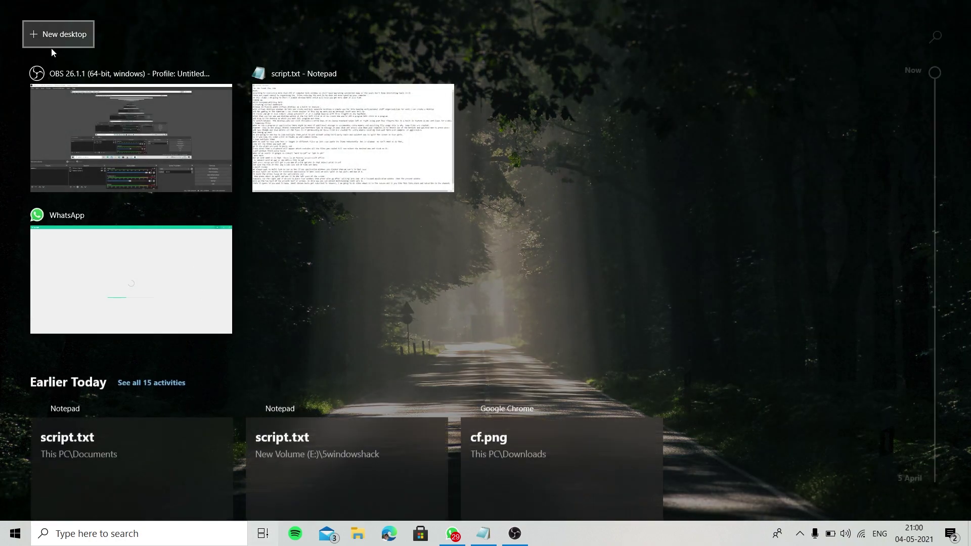
{"action": "left_click", "coordinate": [72, 32]}
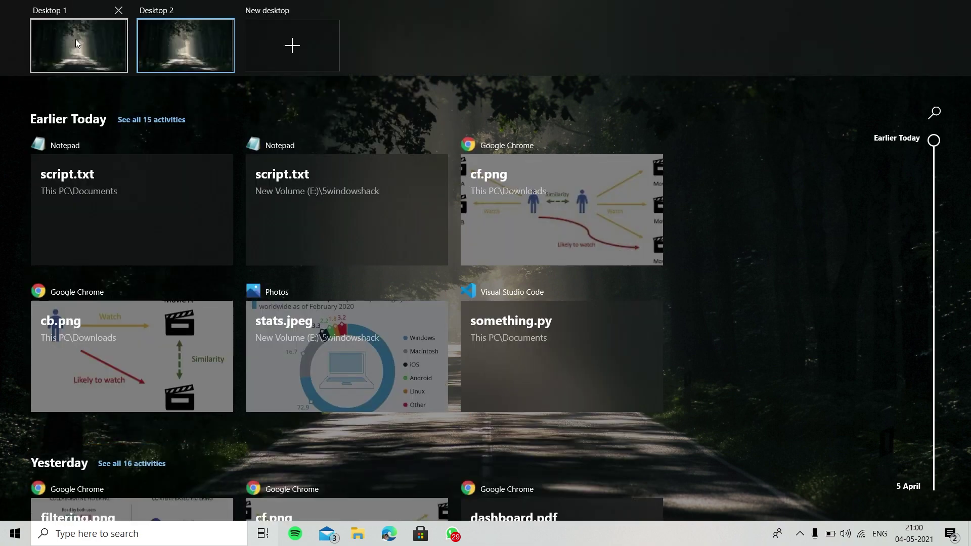
{"action": "left_click", "coordinate": [75, 43]}
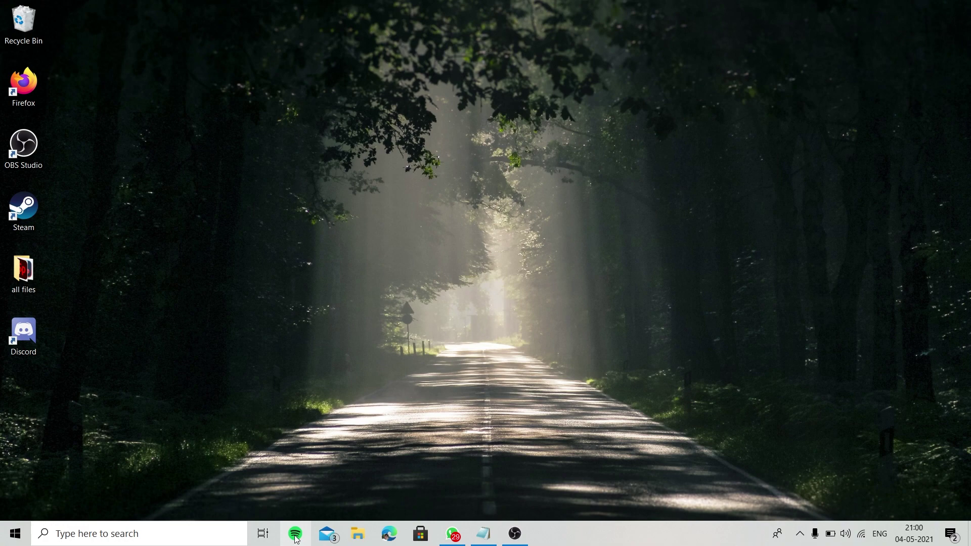
{"action": "left_click", "coordinate": [262, 534]}
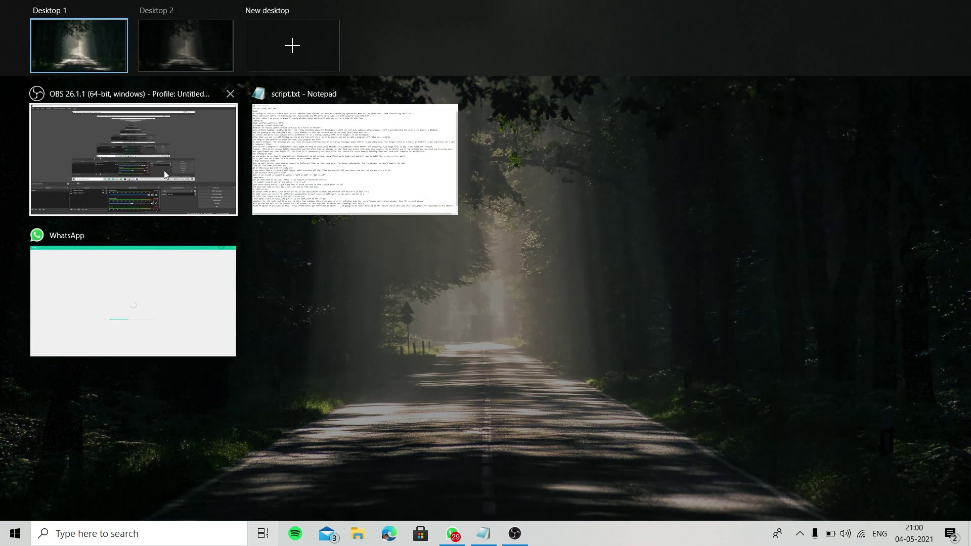
{"action": "left_click_drag", "start_coordinate": [163, 171], "coordinate": [206, 47]}
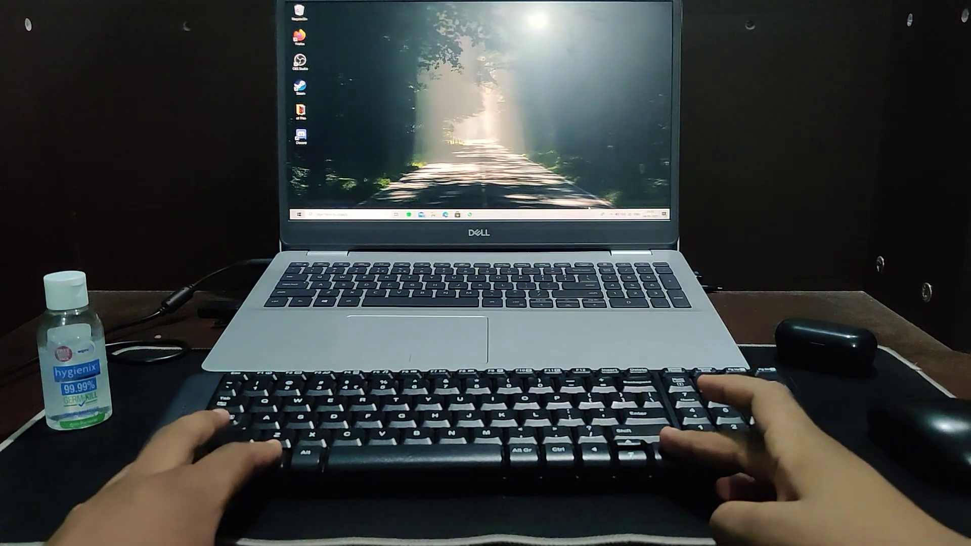
Switch virtual desktops with Ctrl+Win+Right, moving from Minecraft to the VS Code desktop
{"action": "key", "text": "ctrl+alt+Down"}
{"action": "key", "text": "ctrl+alt+Up"}
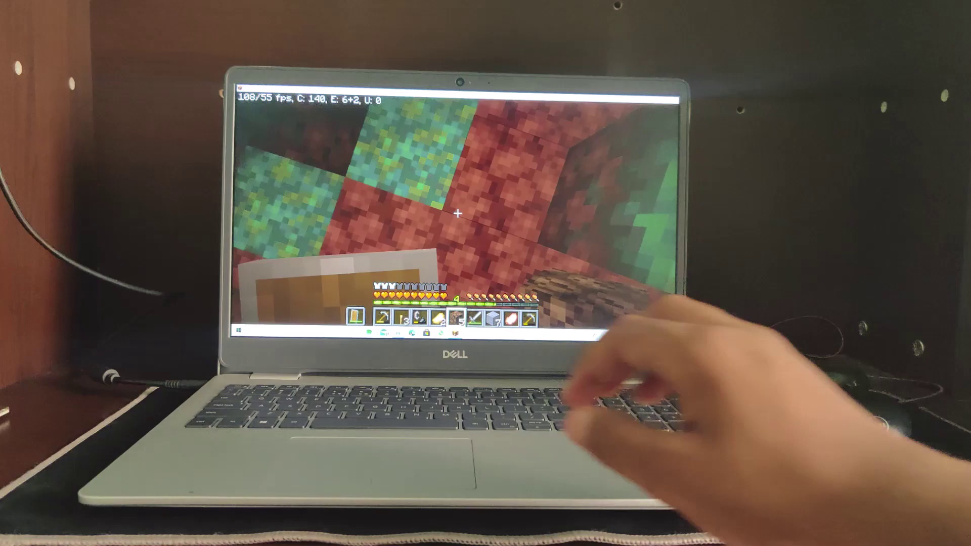
{"action": "key", "text": "ctrl+super+Right"}
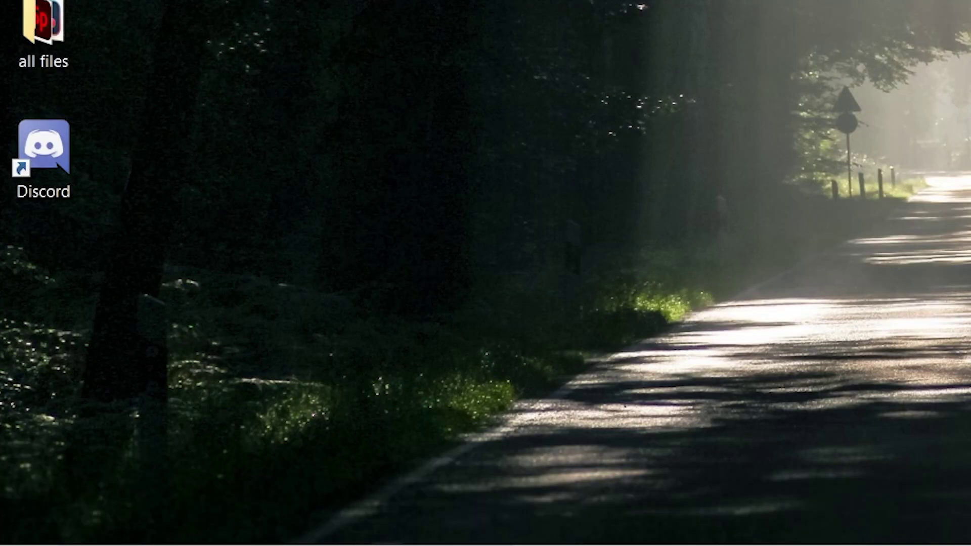
Open the %temp% folder from the Run box and maximize its window
{"action": "key", "text": "super+r"}
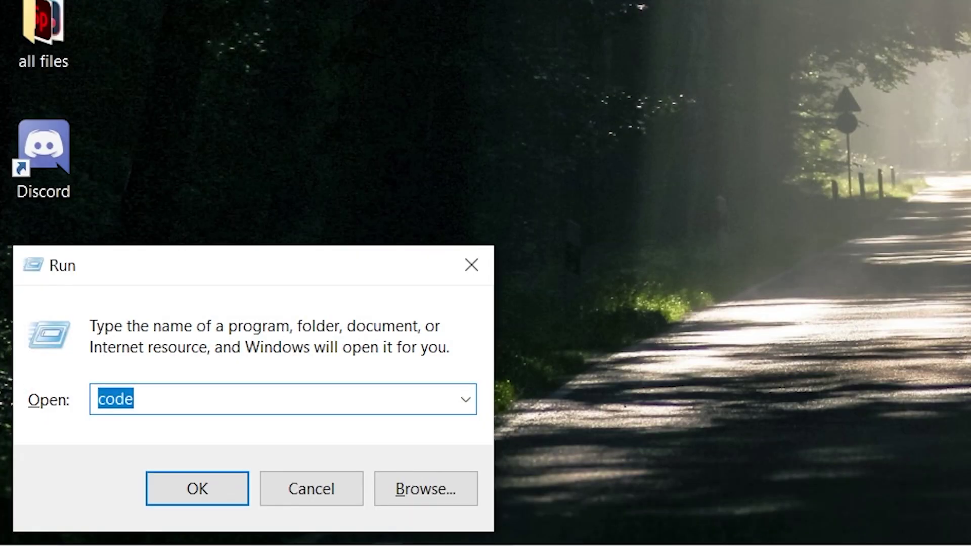
{"action": "type", "text": "%temp"}
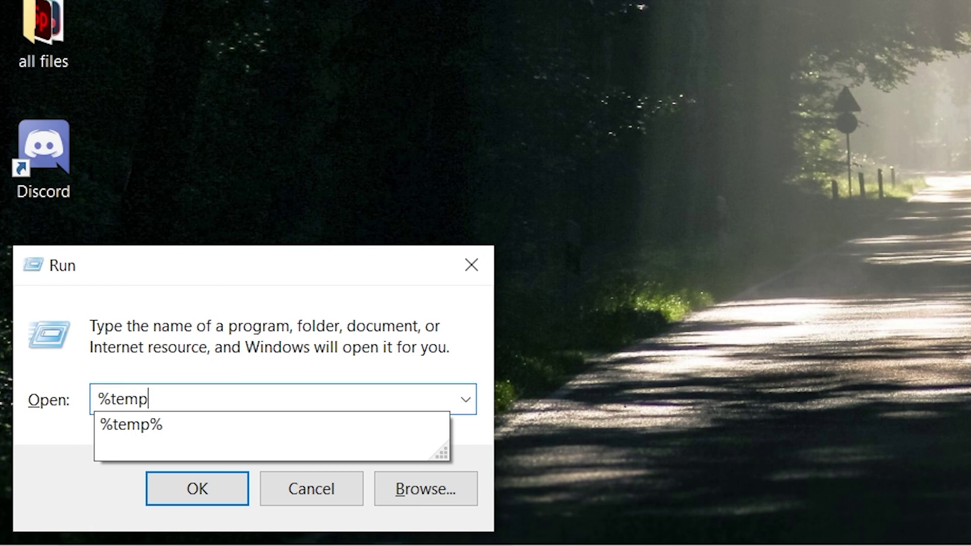
{"action": "type", "text": "%"}
{"action": "key", "text": "Return"}
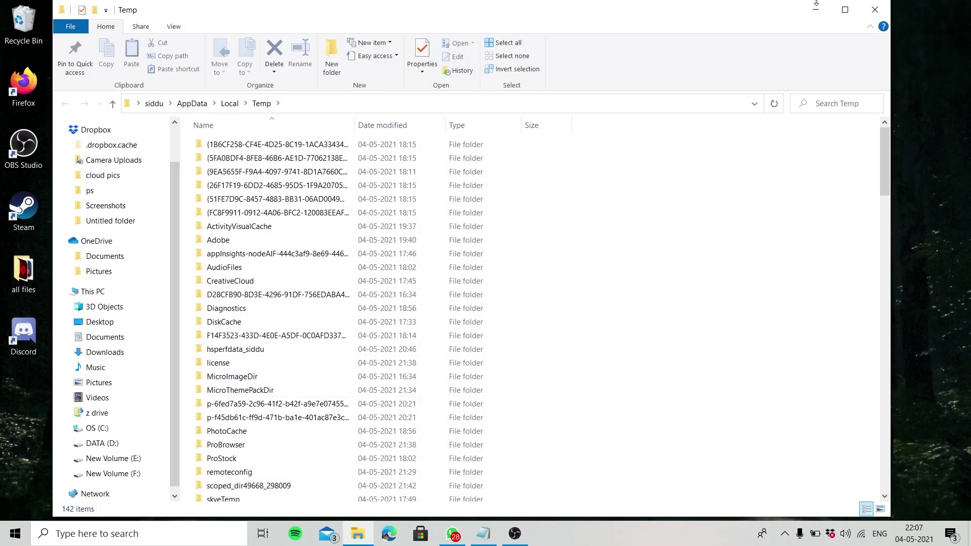
{"action": "left_click", "coordinate": [845, 10]}
Select all 142 temp items and request permanent deletion with Shift+Delete
{"action": "scroll", "coordinate": [771, 177], "scroll_direction": "down", "scroll_amount": 20}
{"action": "scroll", "coordinate": [769, 185], "scroll_direction": "down", "scroll_amount": 10}
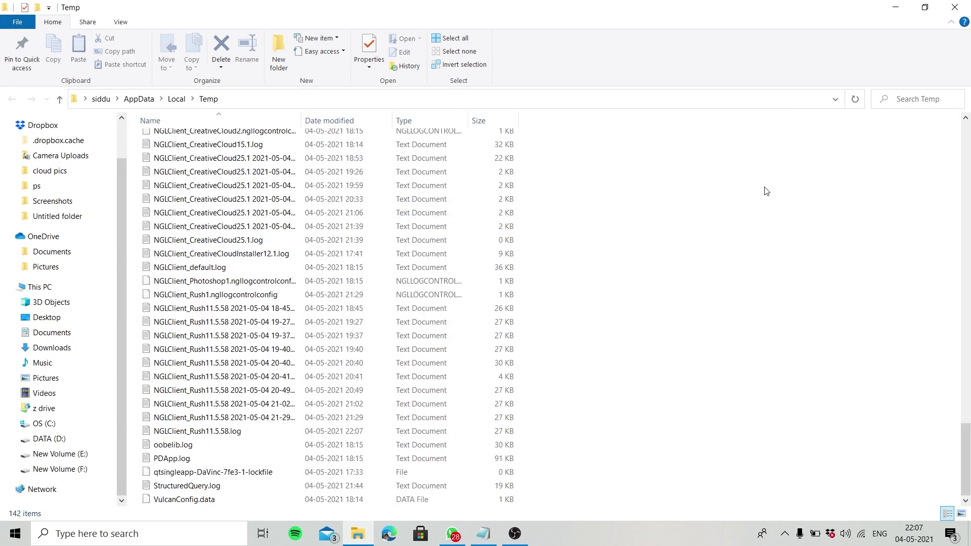
{"action": "scroll", "coordinate": [745, 329], "scroll_direction": "up", "scroll_amount": 20}
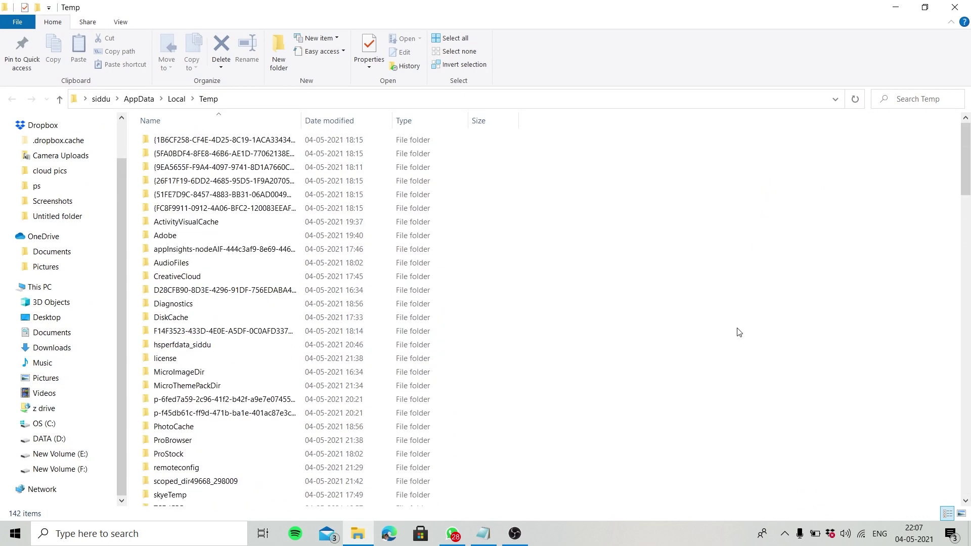
{"action": "key", "text": "ctrl+a"}
{"action": "key", "text": "shift+Delete"}
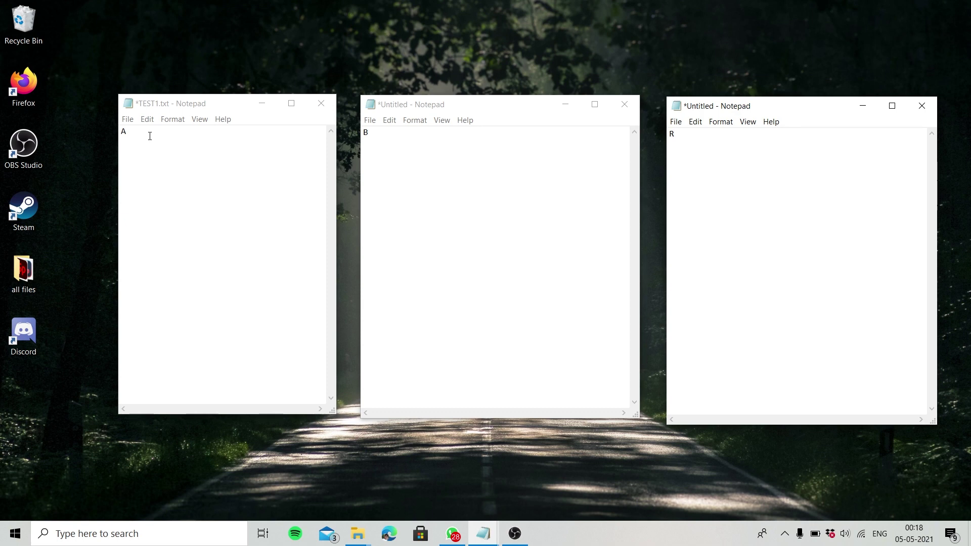
Copy A from TEST1.txt and paste it over the R in the rightmost note
{"action": "double_click", "coordinate": [120, 132]}
{"action": "left_click", "coordinate": [368, 132]}
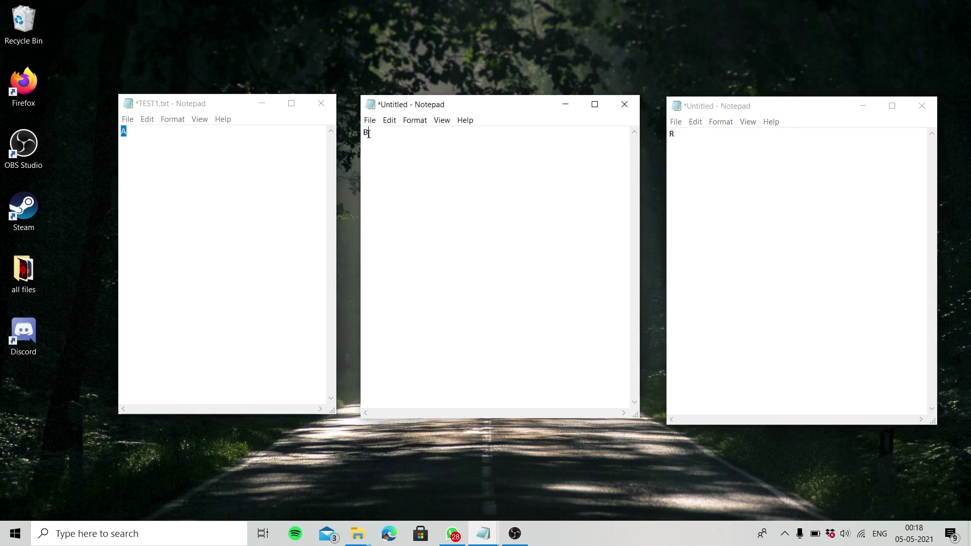
{"action": "left_click", "coordinate": [268, 186]}
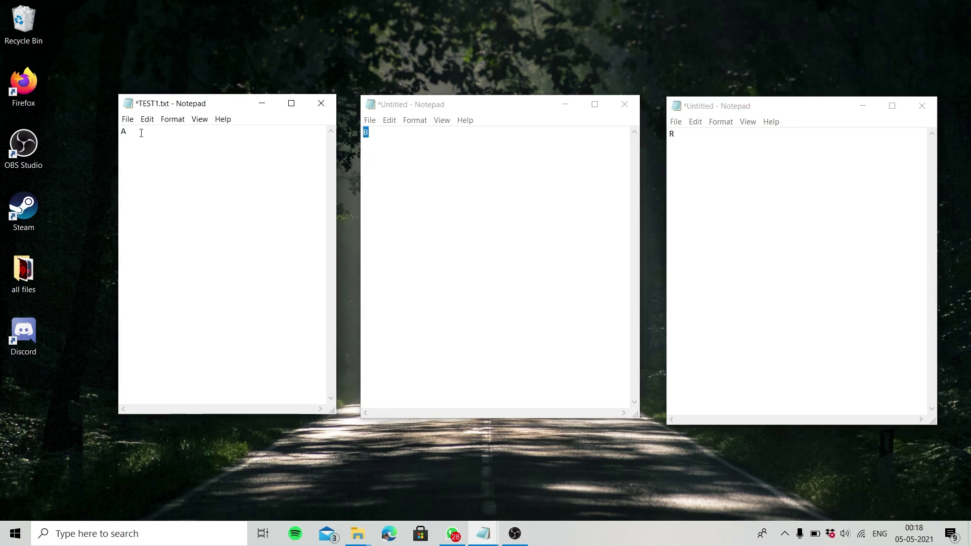
{"action": "key", "text": "ctrl+a"}
{"action": "right_click", "coordinate": [123, 132]}
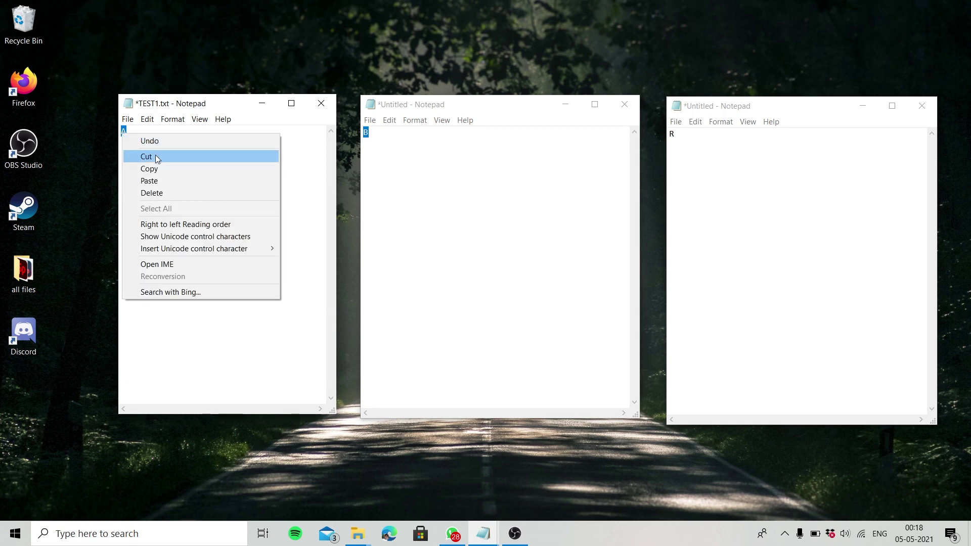
{"action": "left_click", "coordinate": [160, 168]}
{"action": "left_click_drag", "start_coordinate": [701, 145], "coordinate": [668, 136]}
{"action": "right_click", "coordinate": [677, 137]}
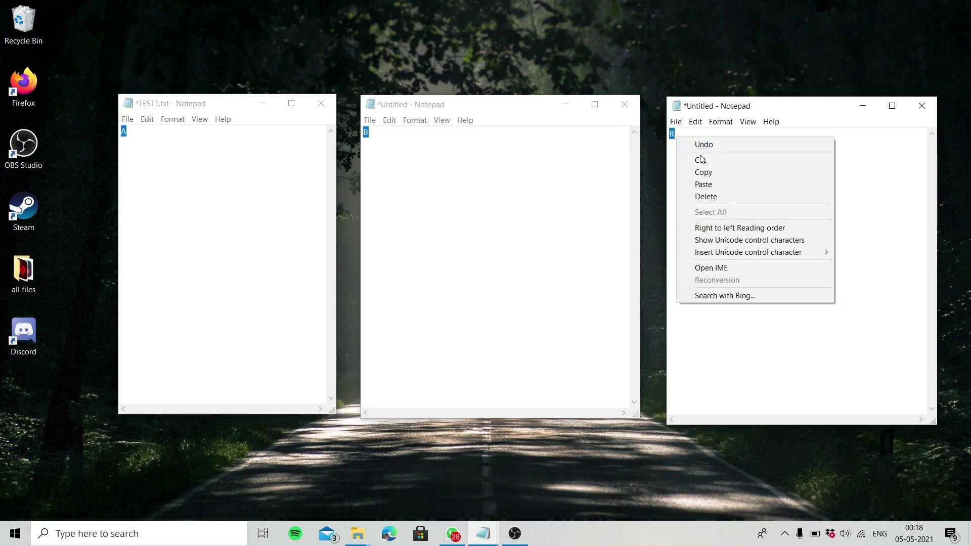
{"action": "left_click", "coordinate": [708, 183]}
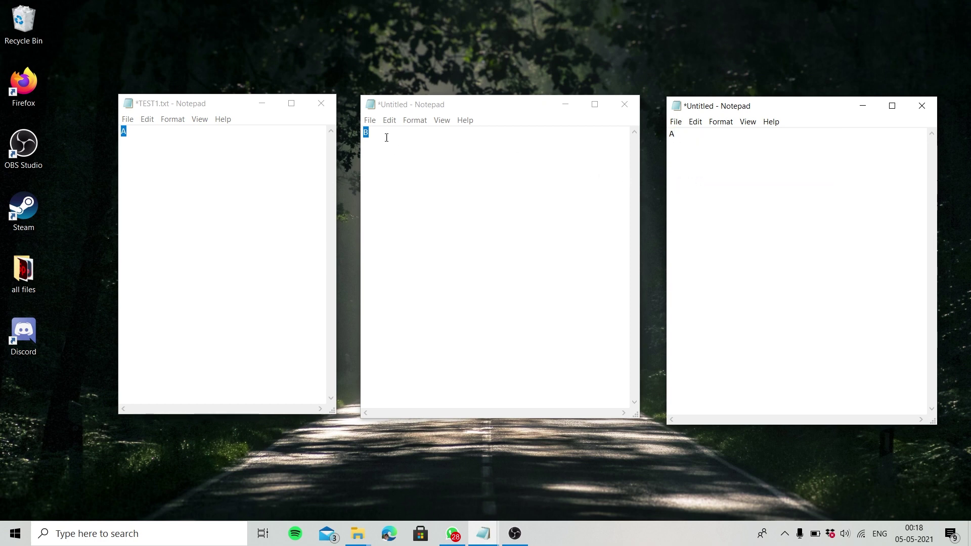
Copy B from the middle note, then copy A and B again into clipboard history
{"action": "left_click", "coordinate": [367, 136]}
{"action": "right_click", "coordinate": [365, 134]}
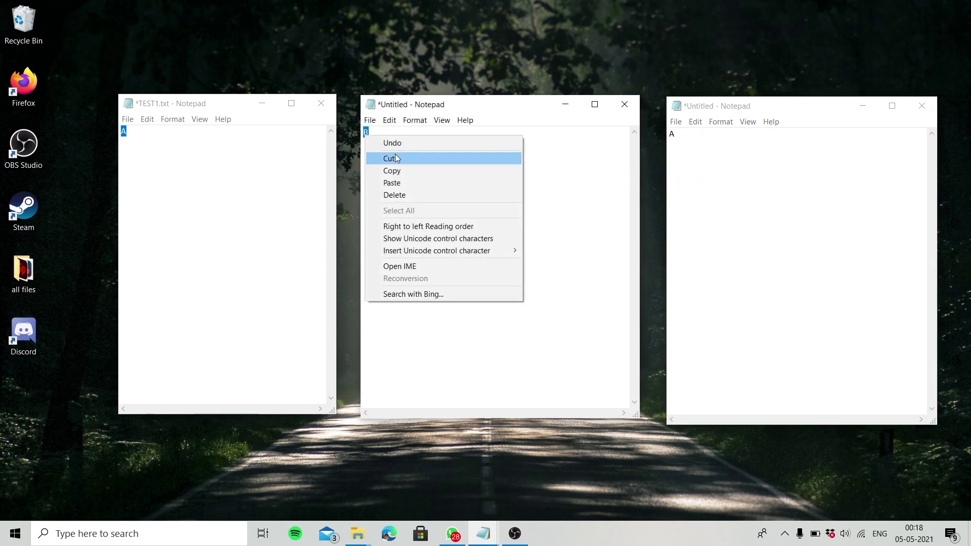
{"action": "left_click", "coordinate": [400, 171]}
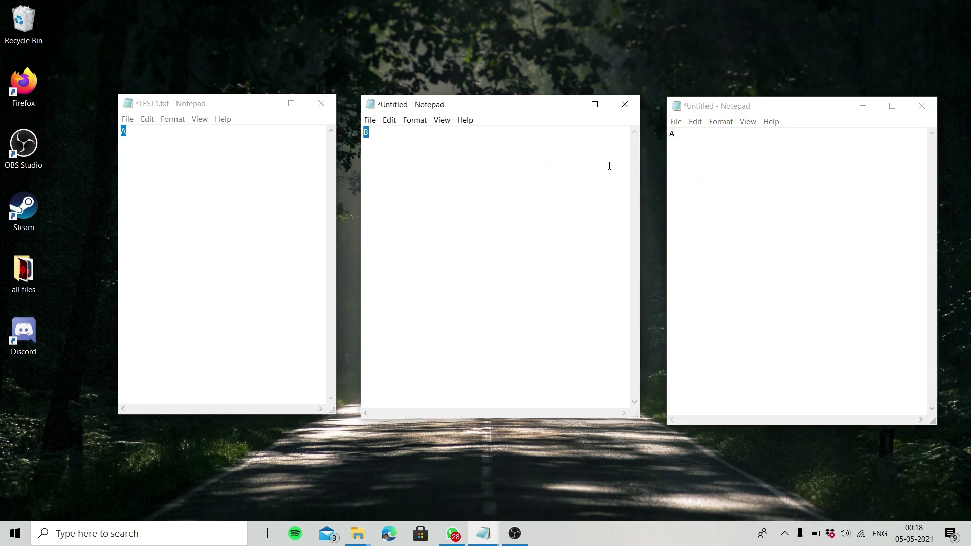
{"action": "left_click", "coordinate": [678, 144]}
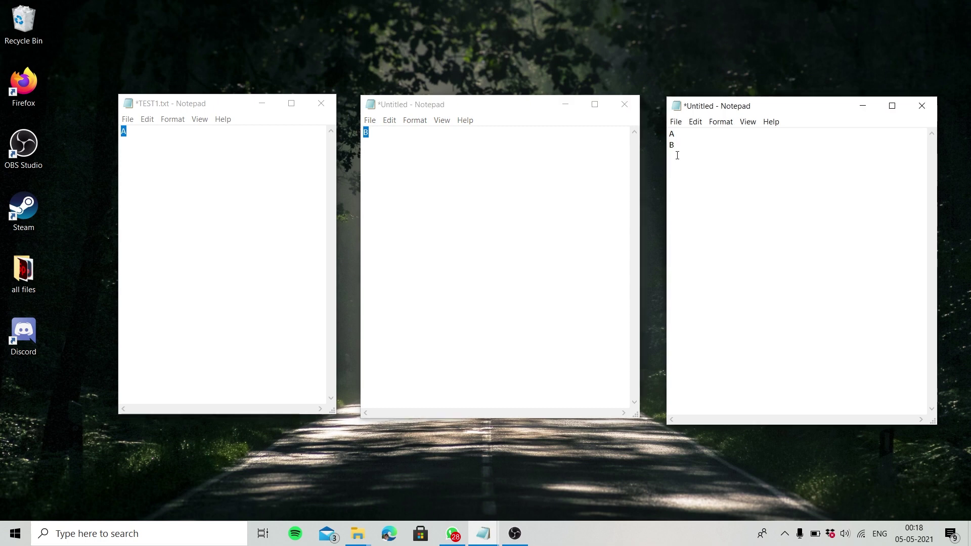
{"action": "right_click", "coordinate": [124, 133]}
{"action": "left_click", "coordinate": [147, 167]}
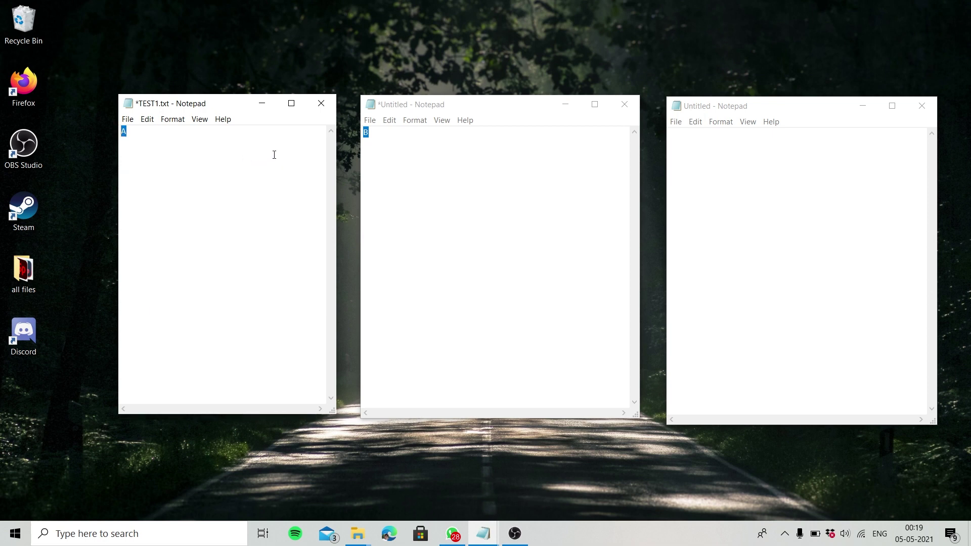
{"action": "left_click", "coordinate": [385, 136]}
{"action": "right_click", "coordinate": [365, 133]}
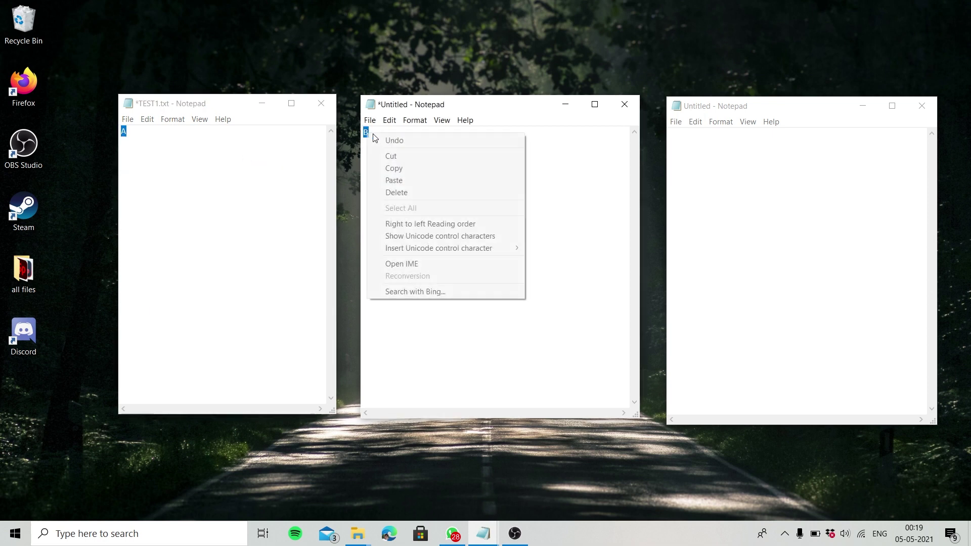
{"action": "left_click", "coordinate": [393, 168]}
{"action": "left_click", "coordinate": [674, 152]}
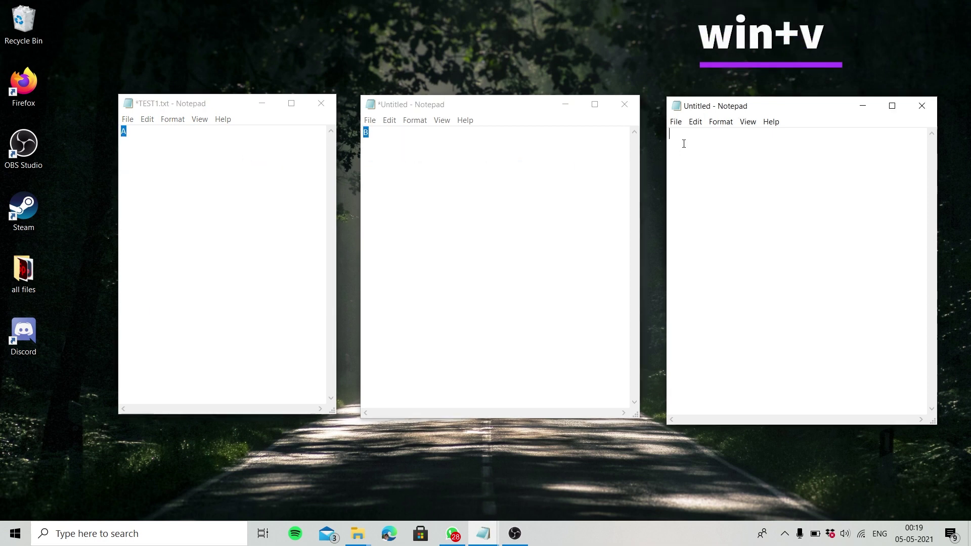
Paste B, then the earlier A below it, from Win+V clipboard history
{"action": "key", "text": "super+v"}
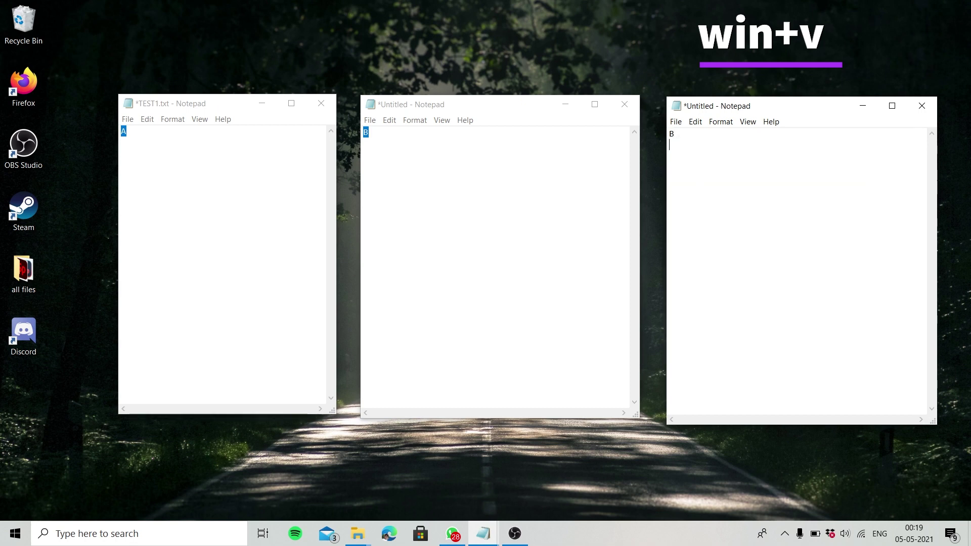
{"action": "key", "text": "super+v"}
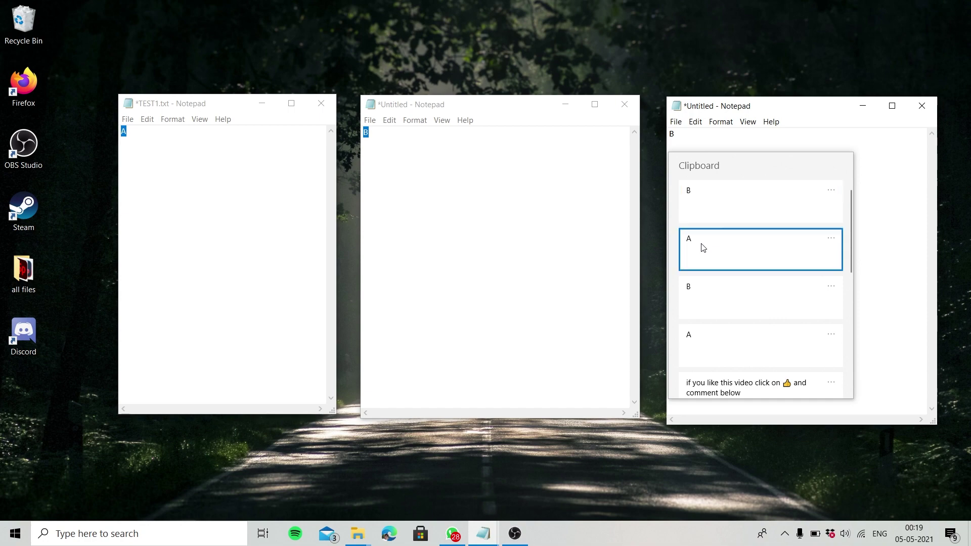
{"action": "left_click", "coordinate": [702, 247]}
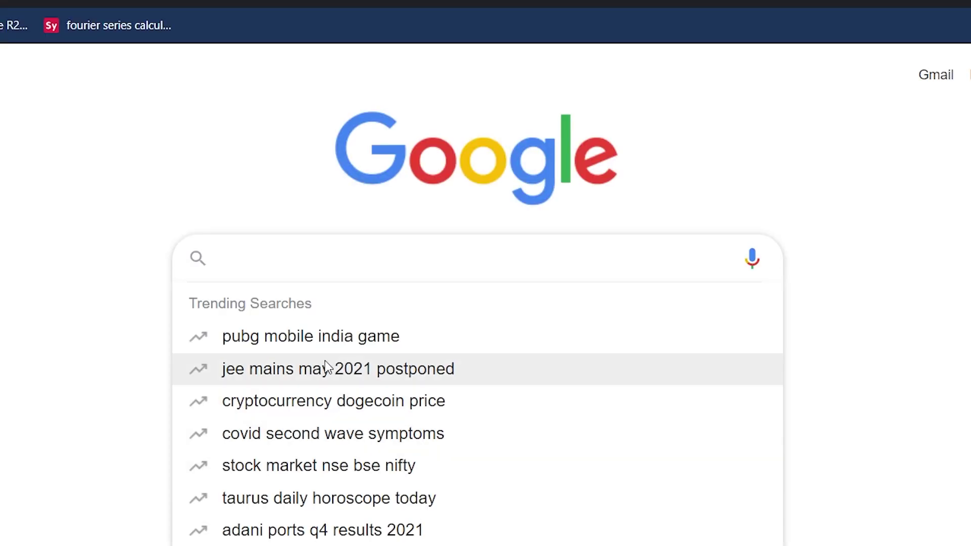
Search Google for 'convert word to pdf', then start typing 'Hello World How' in Word
{"action": "type", "text": "convert"}
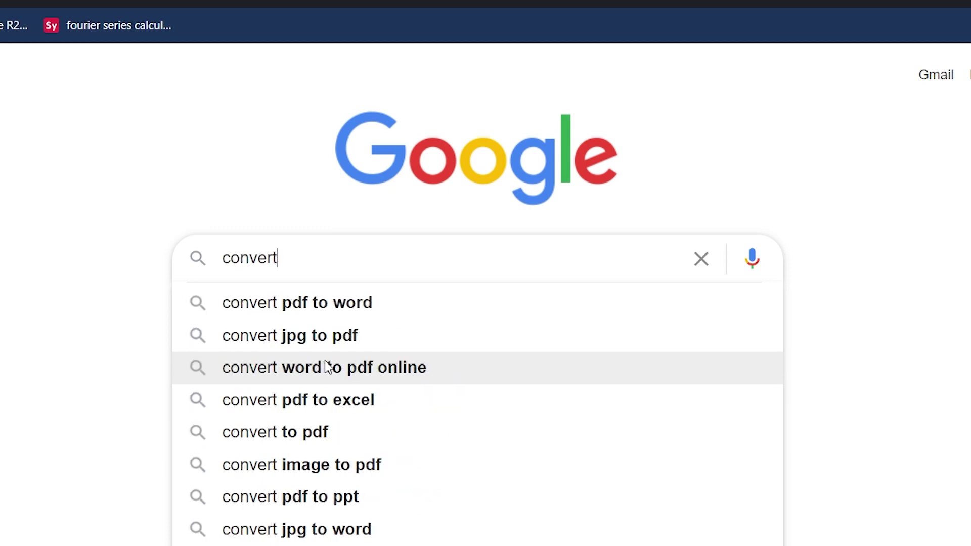
{"action": "type", "text": " word to"}
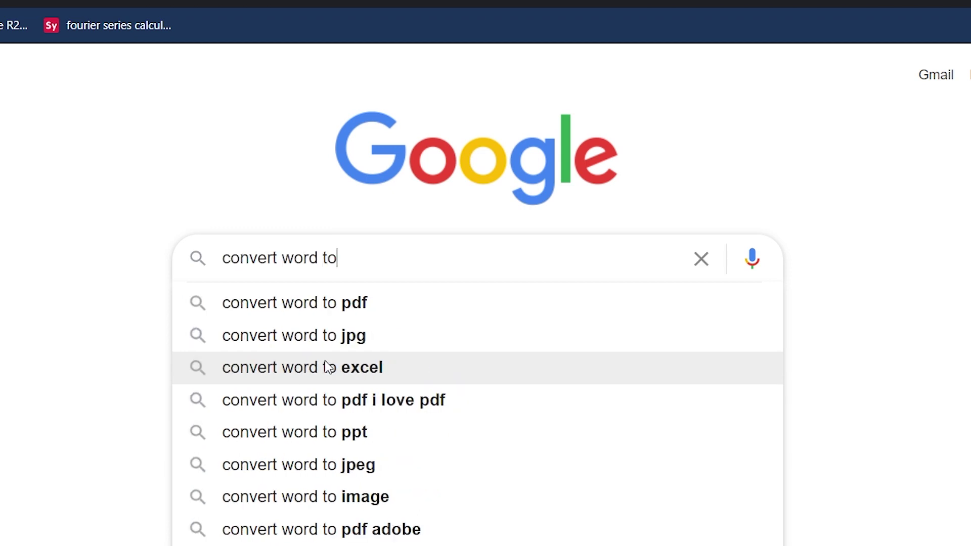
{"action": "type", "text": " pdf"}
{"action": "key", "text": "Left"}
{"action": "key", "text": "Left"}
{"action": "key", "text": "Left"}
{"action": "key", "text": "Left"}
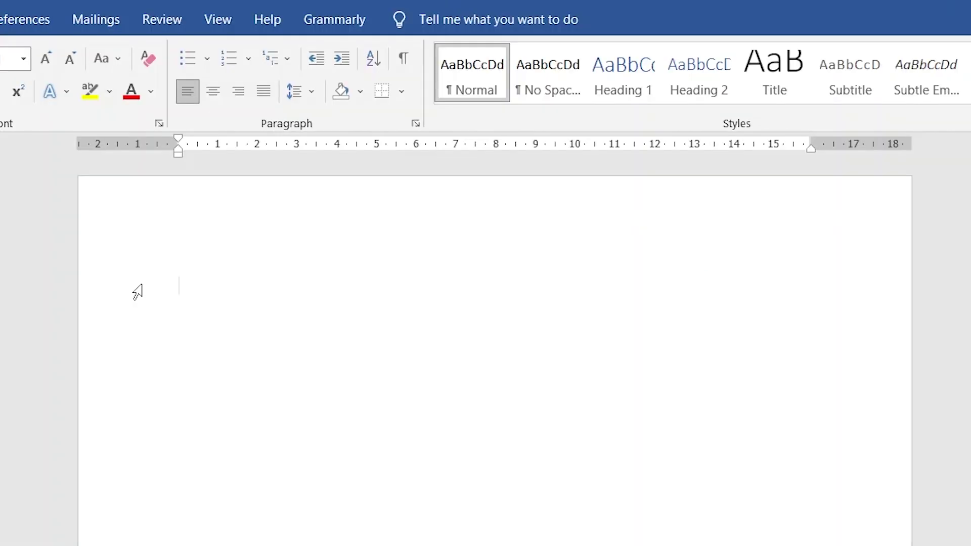
{"action": "type", "text": "Hello "}
{"action": "type", "text": "Worl"}
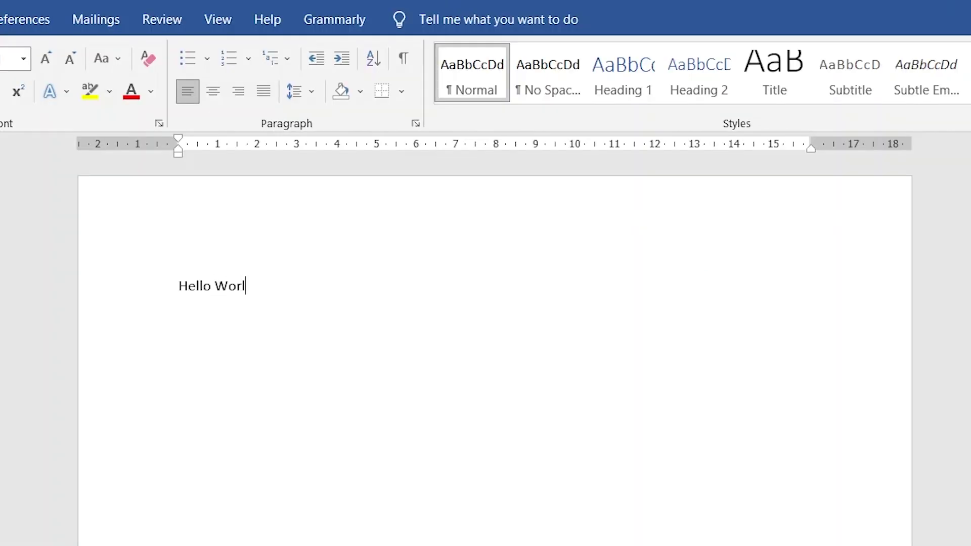
{"action": "type", "text": "d How cnna"}
Correct the text to 'Hello World How can I help you?' and open the Print preview
{"action": "key", "text": "BackSpace"}
{"action": "key", "text": "BackSpace"}
{"action": "key", "text": "BackSpace"}
{"action": "type", "text": "an I h"}
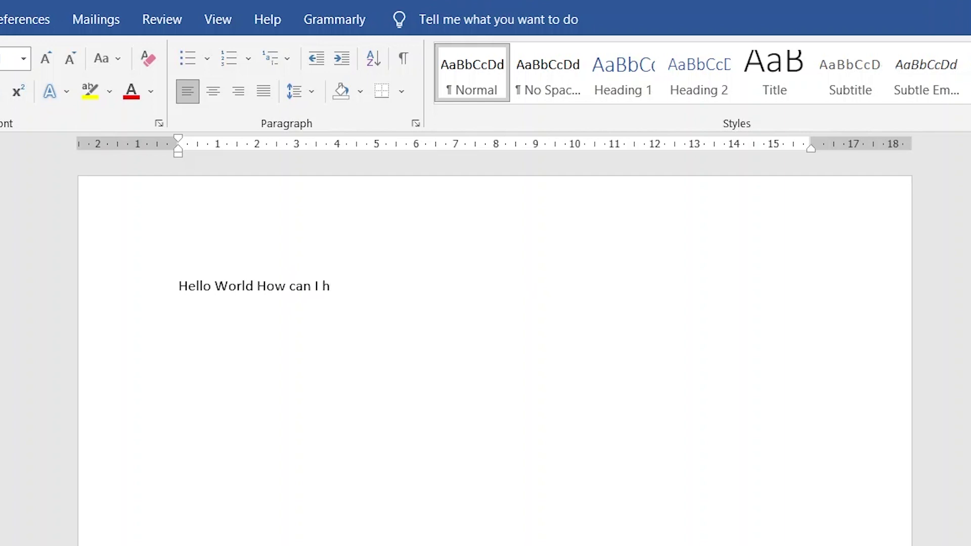
{"action": "type", "text": "elp you"}
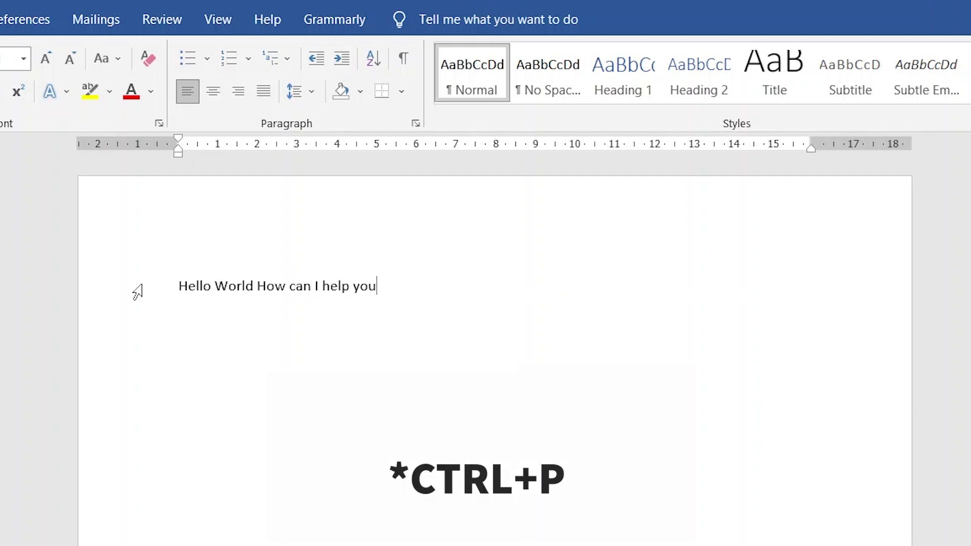
{"action": "type", "text": "?"}
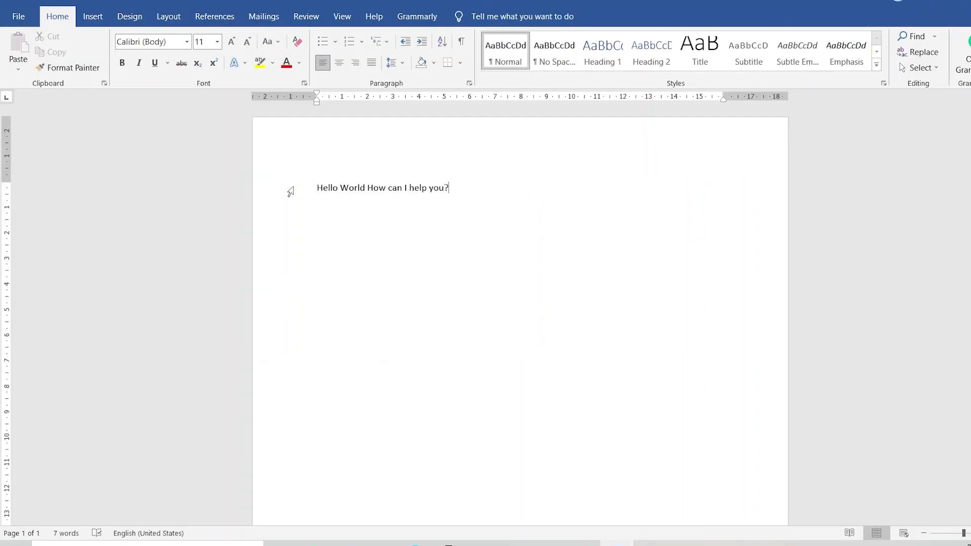
{"action": "key", "text": "ctrl+p"}
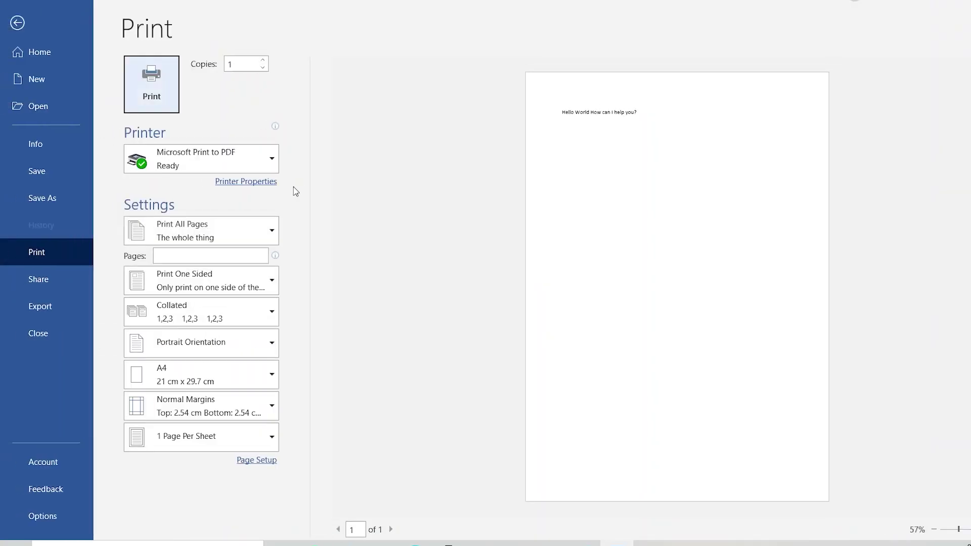
Print with Microsoft Print to PDF, saving the file as helloworld on the Desktop
{"action": "left_click", "coordinate": [158, 90]}
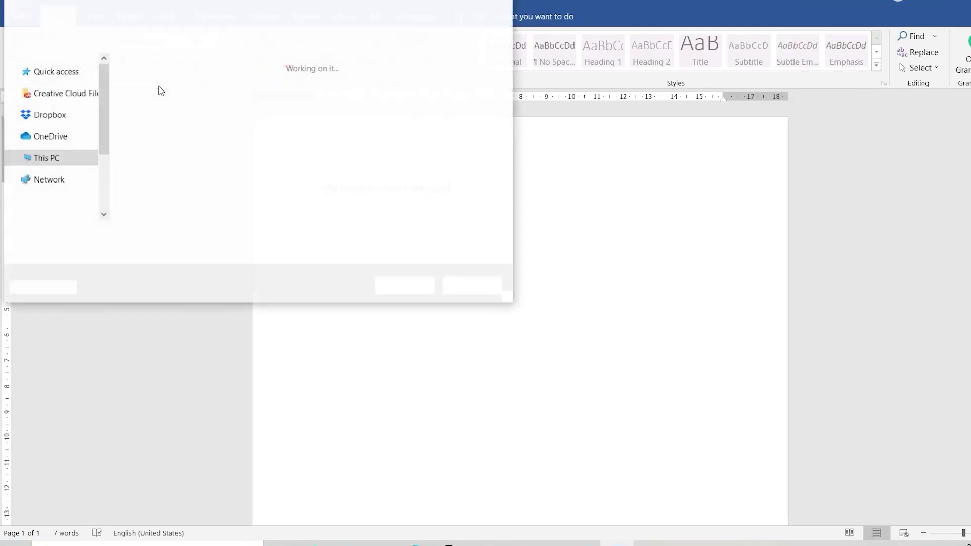
{"action": "type", "text": "h"}
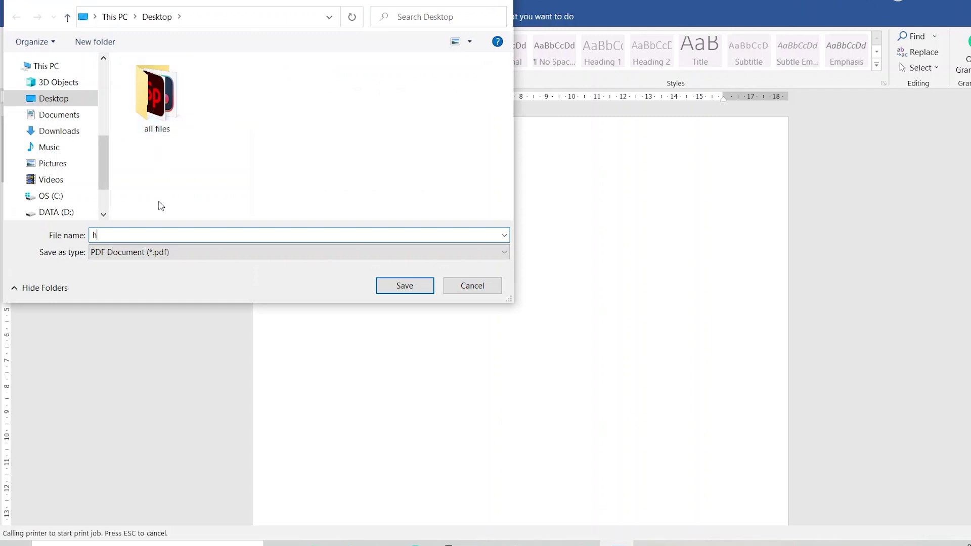
{"action": "type", "text": "elloworld"}
{"action": "key", "text": "Return"}
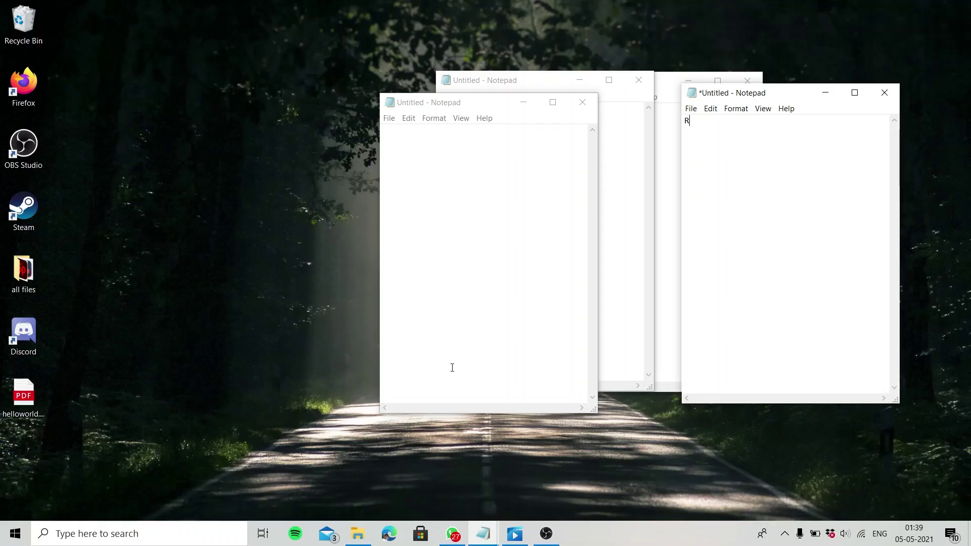
Undo the R in the right-hand Notepad and bring each Notepad window forward in turn
{"action": "key", "text": "ctrl+z"}
{"action": "left_click_drag", "start_coordinate": [484, 110], "coordinate": [480, 111]}
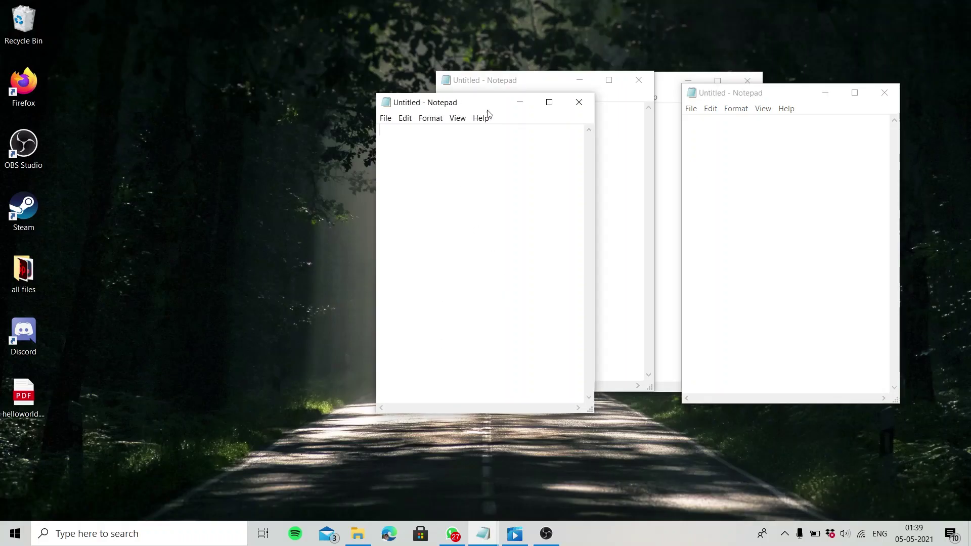
{"action": "left_click", "coordinate": [601, 147]}
{"action": "left_click", "coordinate": [668, 153]}
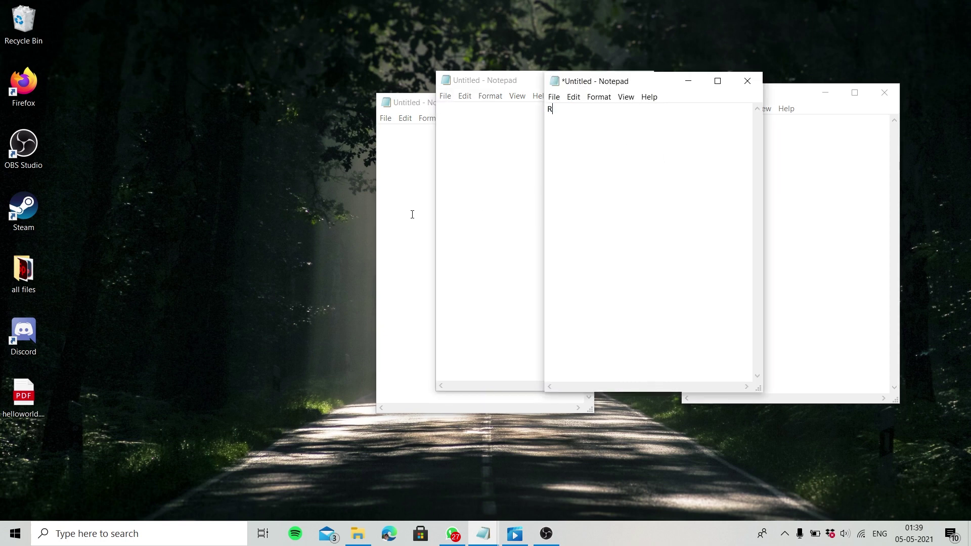
{"action": "left_click", "coordinate": [420, 214]}
{"action": "left_click", "coordinate": [787, 202]}
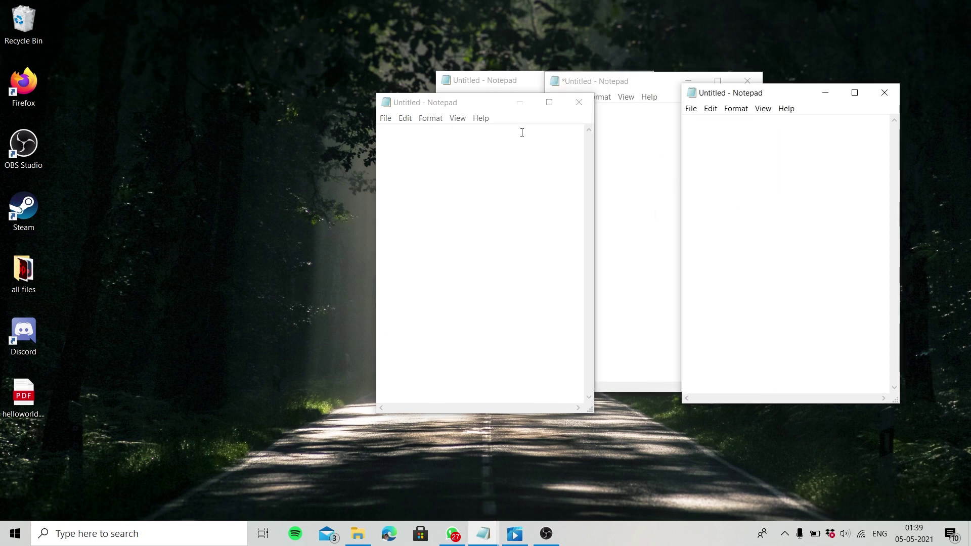
Drag the four Notepad windows apart, spreading the empty ones left, lower and to the top
{"action": "left_click_drag", "start_coordinate": [504, 110], "coordinate": [399, 114]}
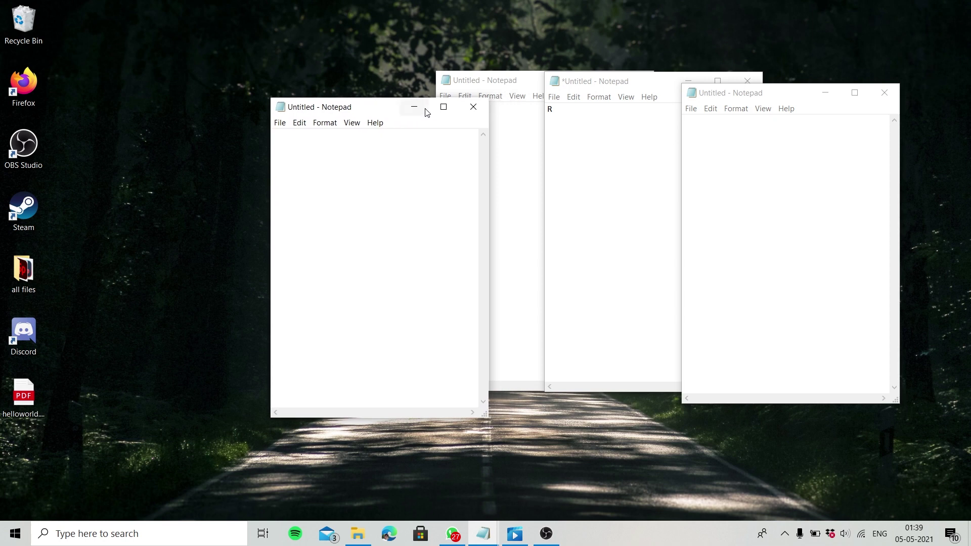
{"action": "left_click", "coordinate": [642, 89]}
{"action": "left_click_drag", "start_coordinate": [642, 89], "coordinate": [659, 89]}
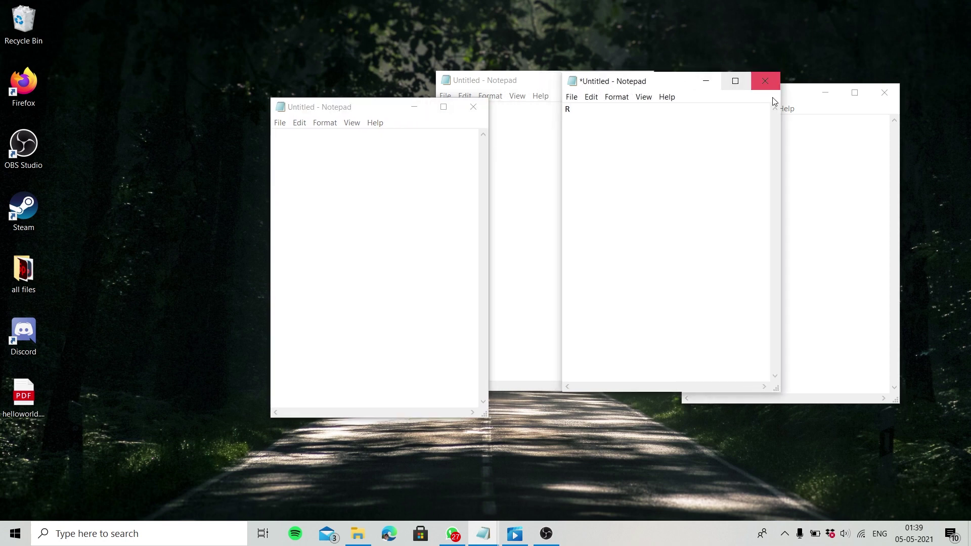
{"action": "left_click", "coordinate": [797, 100]}
{"action": "left_click_drag", "start_coordinate": [761, 101], "coordinate": [637, 143]}
{"action": "left_click_drag", "start_coordinate": [668, 84], "coordinate": [672, 49]}
{"action": "left_click_drag", "start_coordinate": [529, 83], "coordinate": [389, 15]}
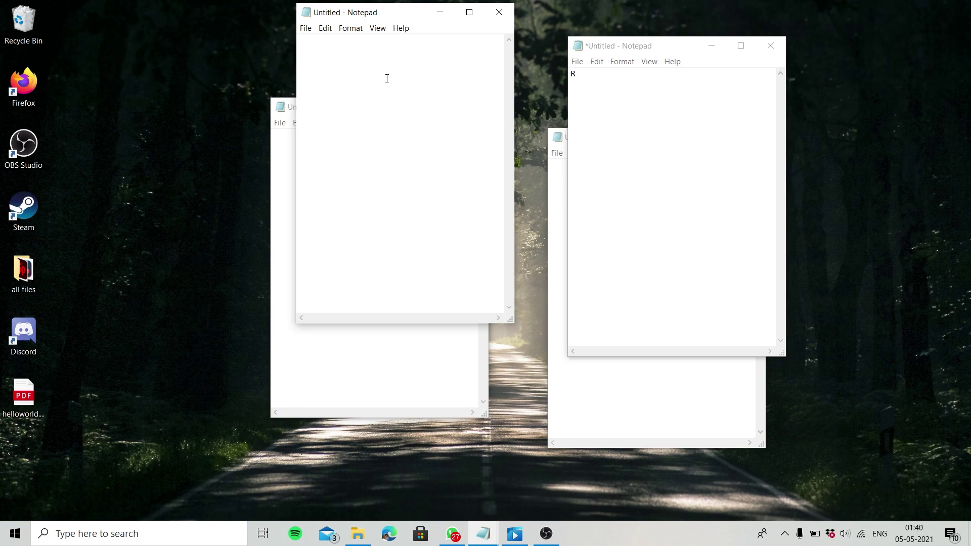
Snap an empty Notepad window to the left half and the untitled R note to the right half
{"action": "key", "text": "super+Left"}
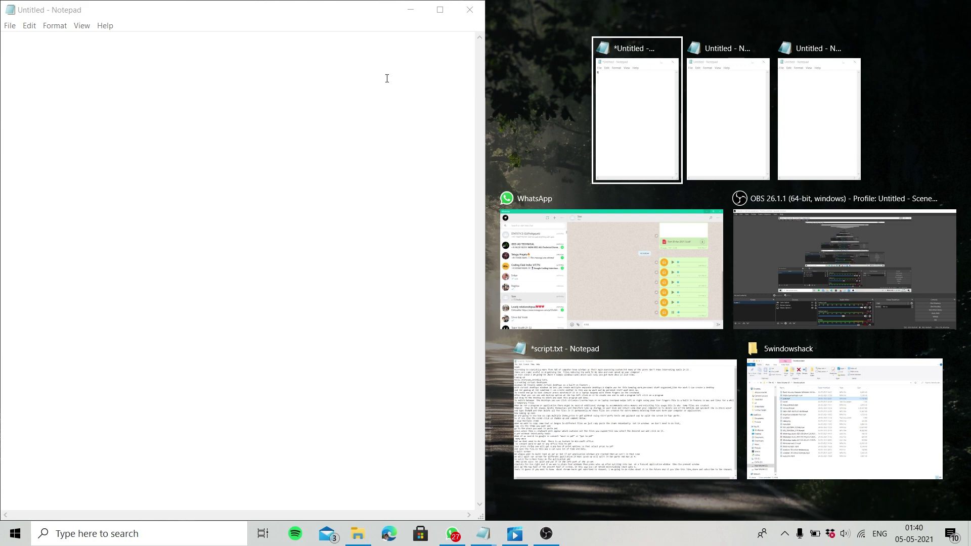
{"action": "left_click", "coordinate": [526, 72]}
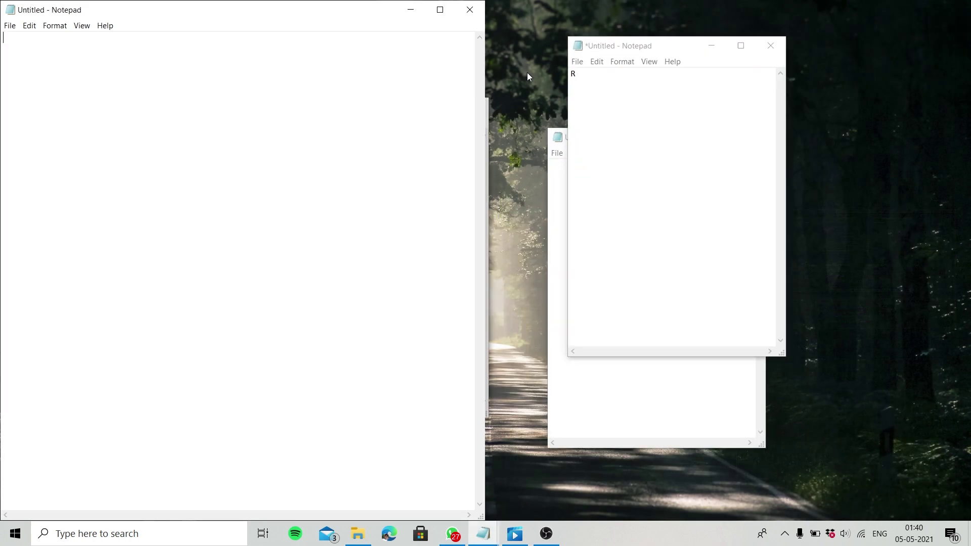
{"action": "left_click", "coordinate": [643, 48]}
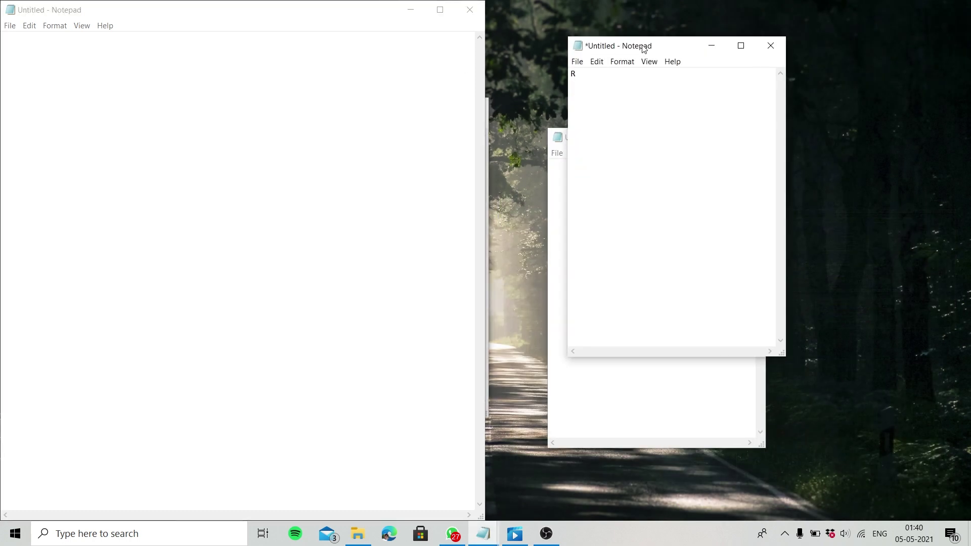
{"action": "key", "text": "super+Right"}
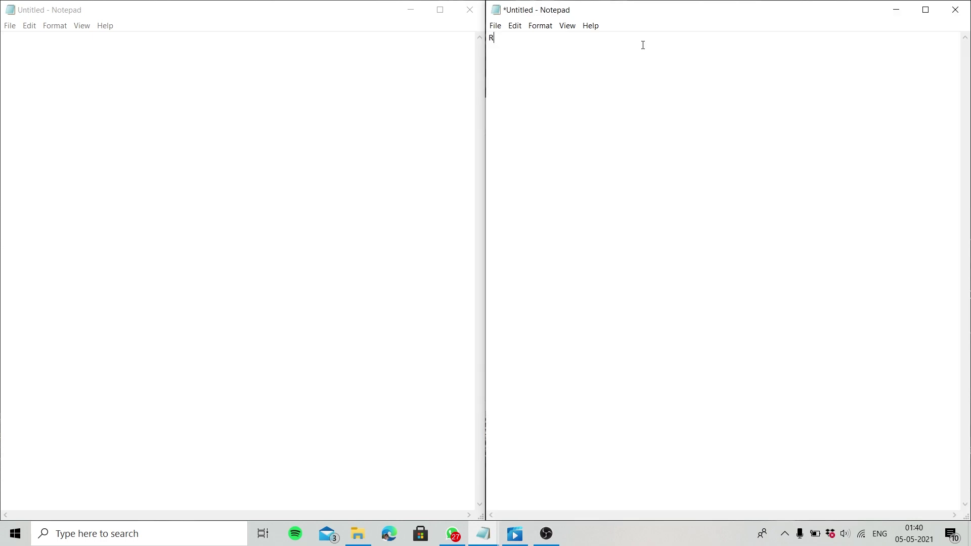
{"action": "left_click", "coordinate": [258, 178]}
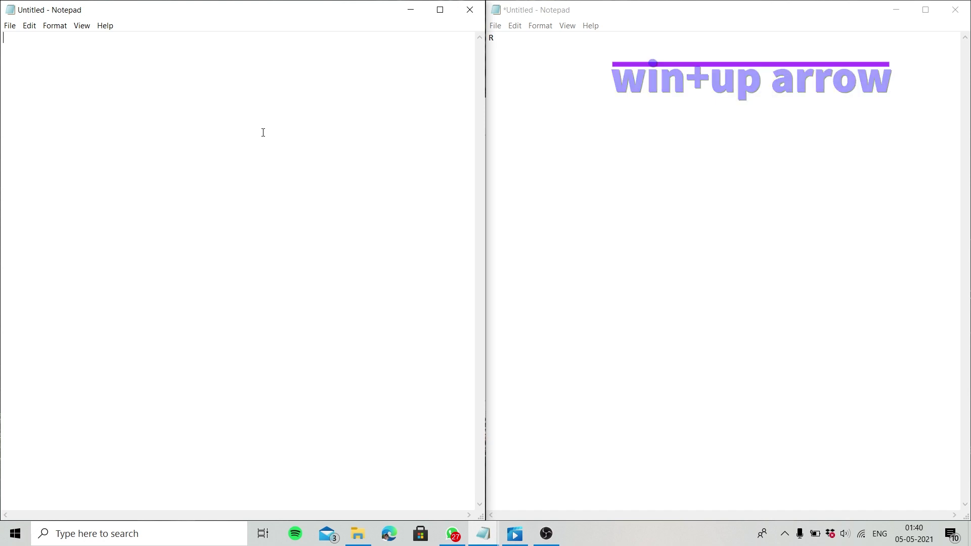
Split both halves into quarters: empty notes top-left and bottom-left, R note top-right, last note bottom-right
{"action": "key", "text": "super+Up"}
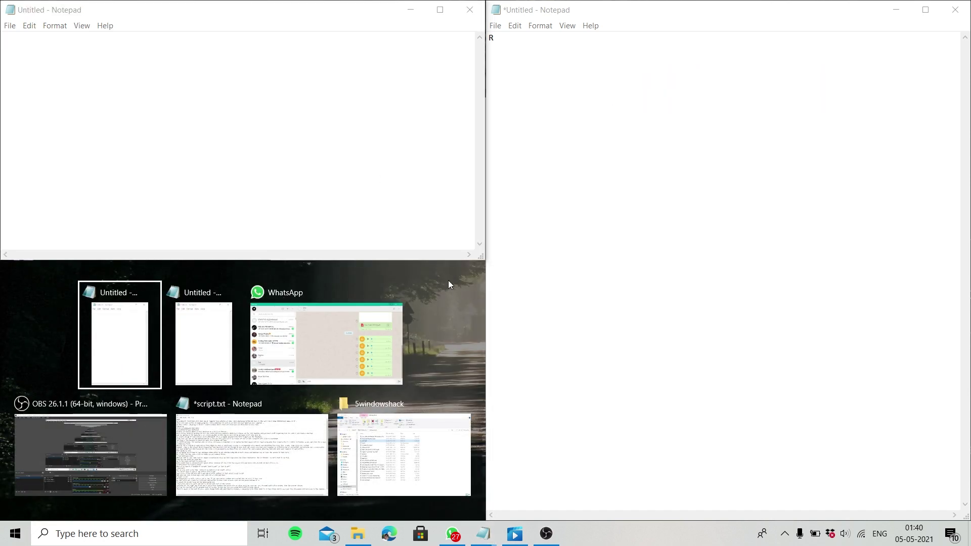
{"action": "left_click", "coordinate": [104, 333]}
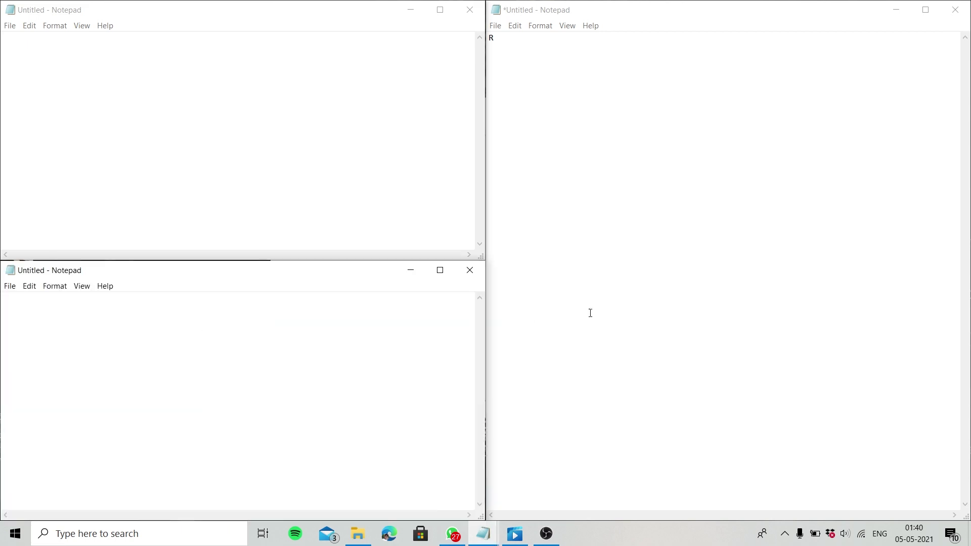
{"action": "left_click", "coordinate": [767, 226]}
{"action": "key", "text": "super+Up"}
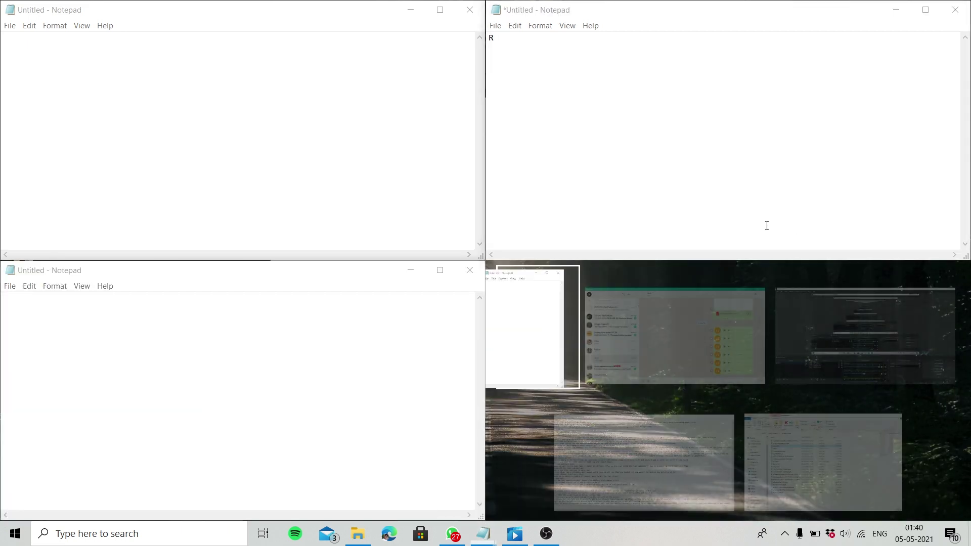
{"action": "left_click", "coordinate": [537, 333]}
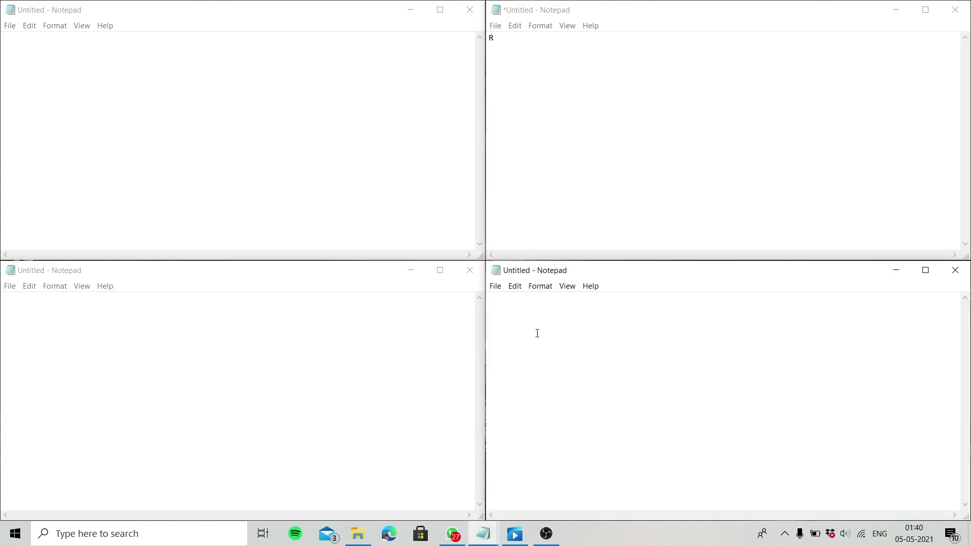